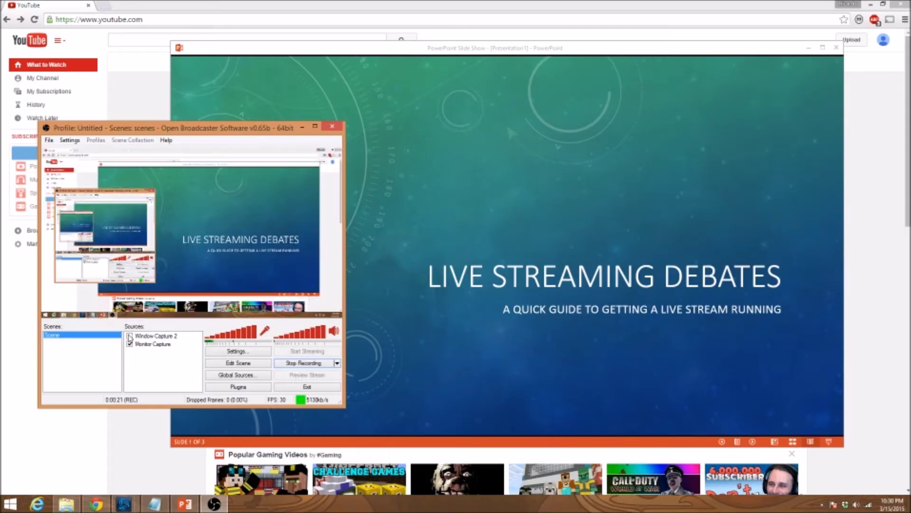
Bring the Chrome window with the YouTube home page in front of the PowerPoint slideshow.
left_click(148, 460)
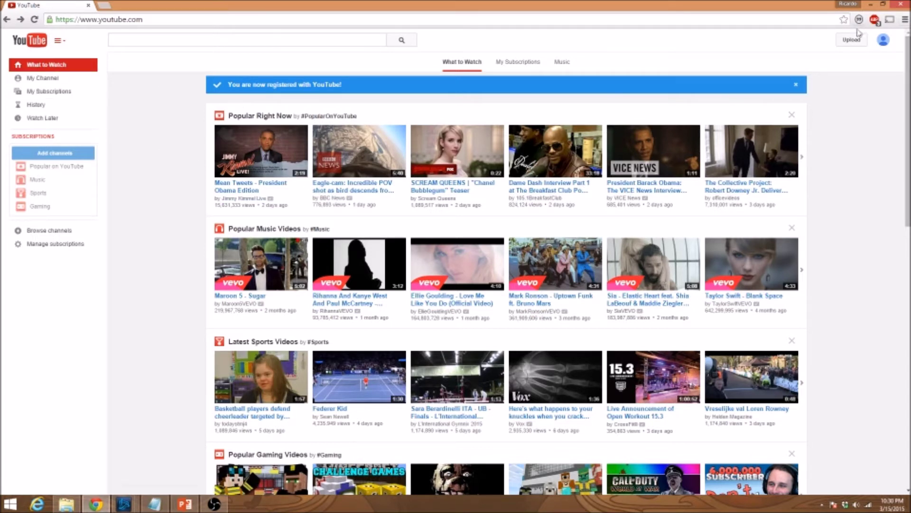
Go to Creator Studio's Live Events page and start enabling live streaming.
left_click(885, 42)
left_click(886, 43)
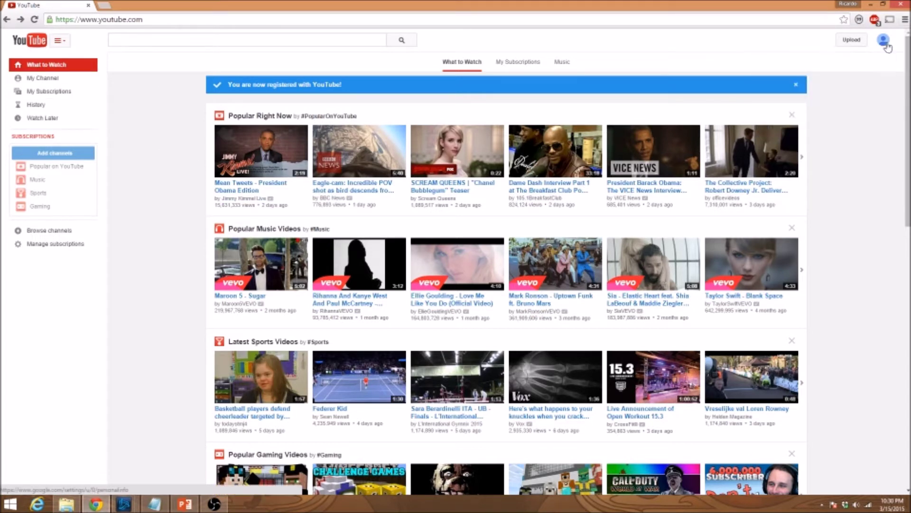
left_click(884, 44)
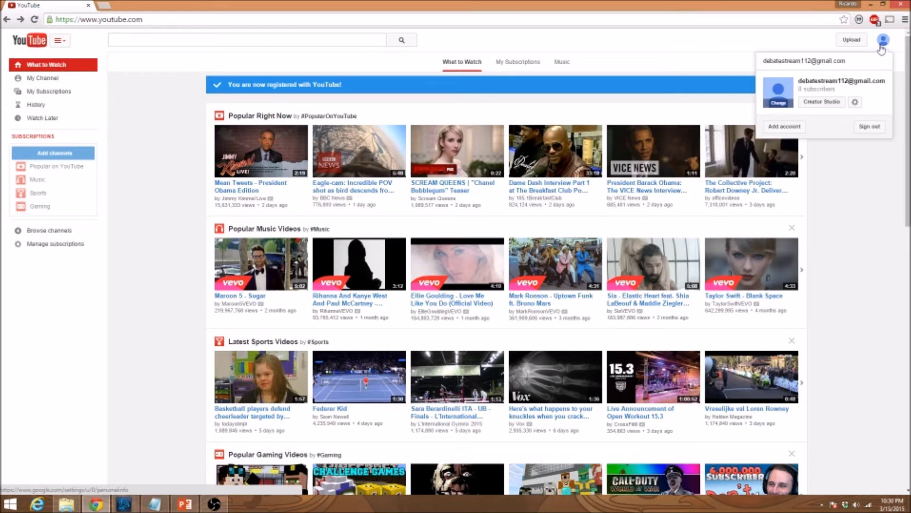
left_click(823, 108)
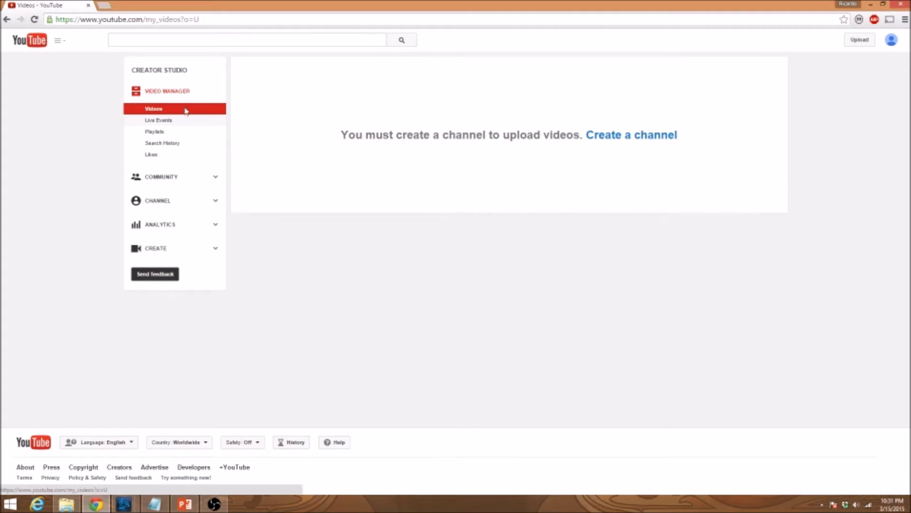
left_click(186, 123)
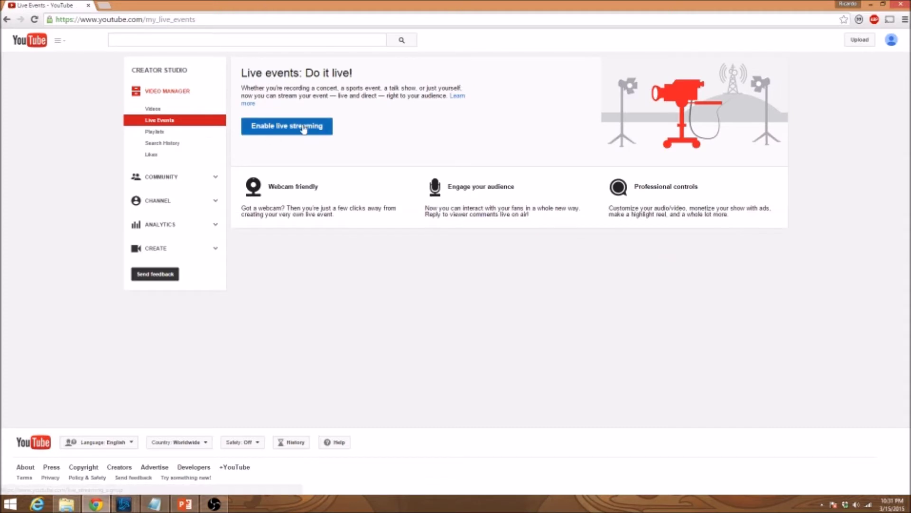
left_click(300, 129)
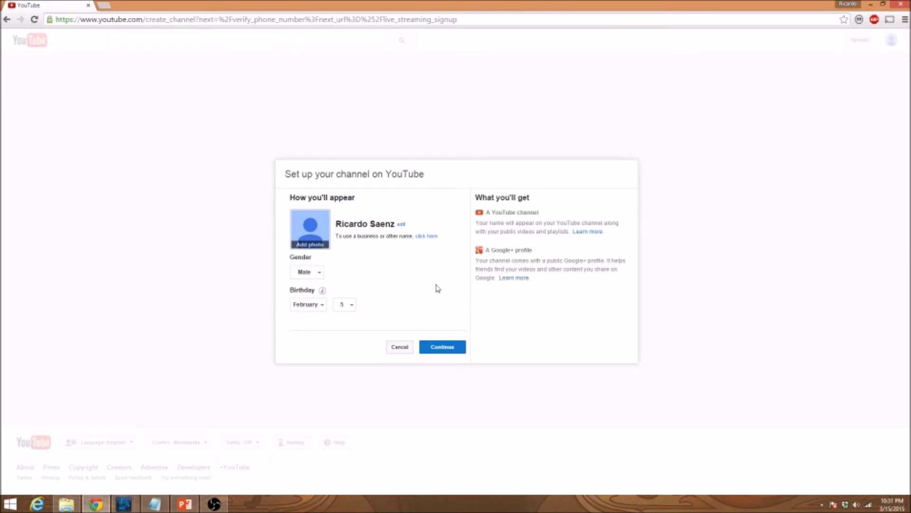
Confirm the new channel and verify the account with a code sent by text message.
left_click(449, 347)
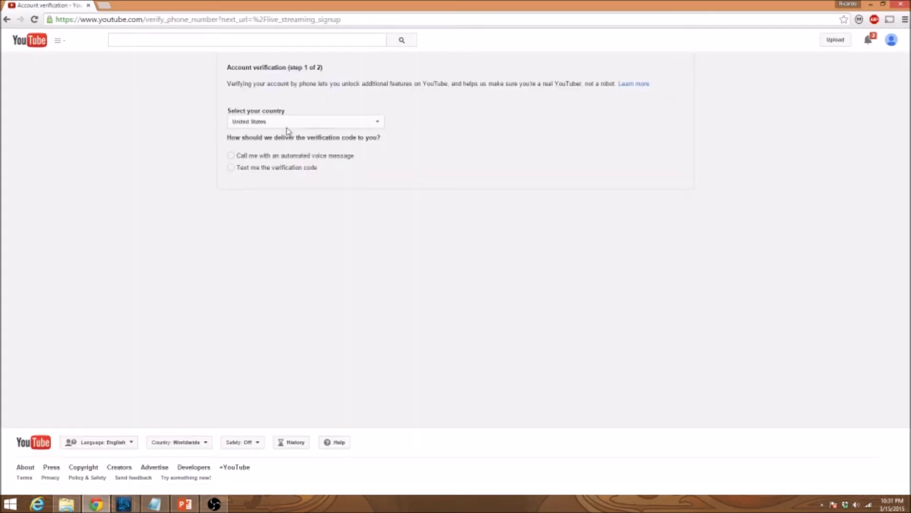
left_click(266, 169)
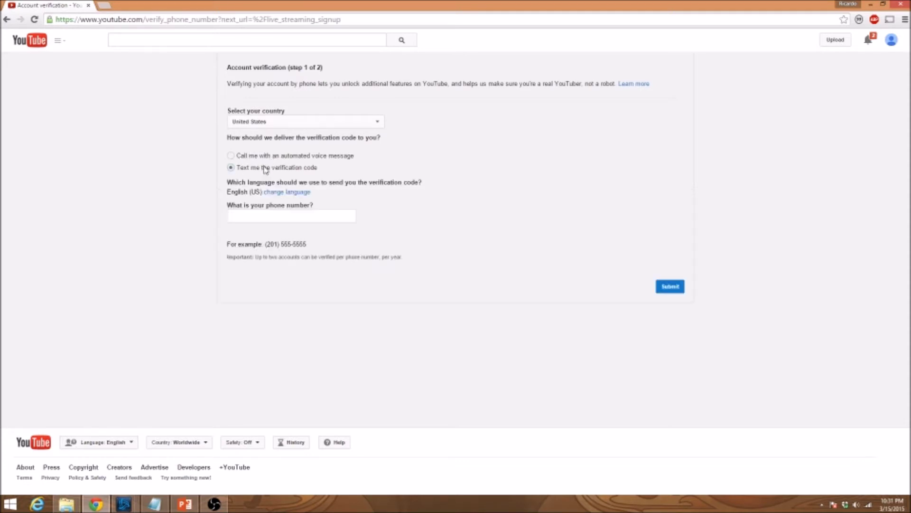
left_click(320, 216)
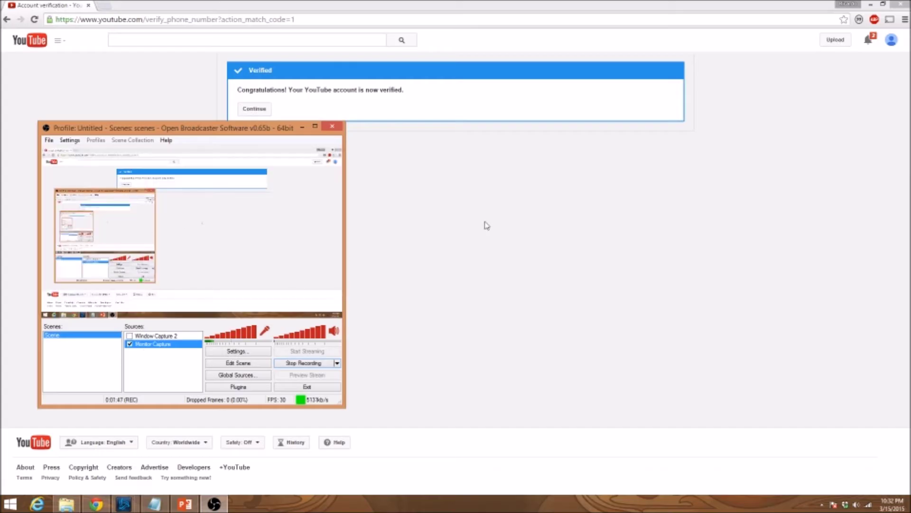
left_click(486, 223)
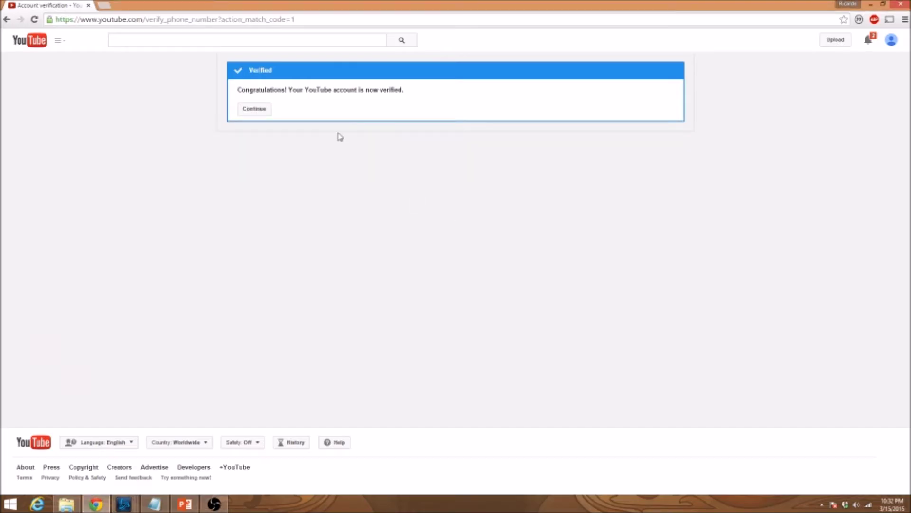
Continue past the Verified notice and accept the live streaming terms.
left_click(266, 113)
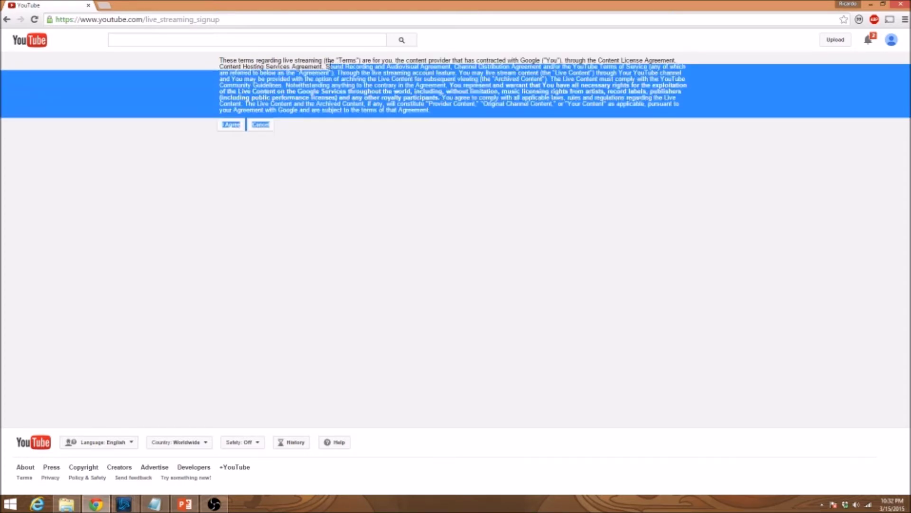
left_click(288, 66)
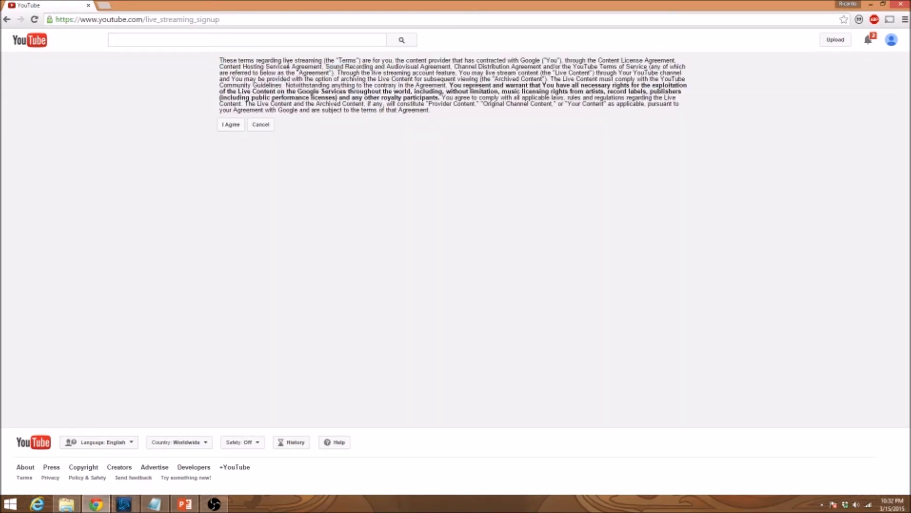
left_click(228, 126)
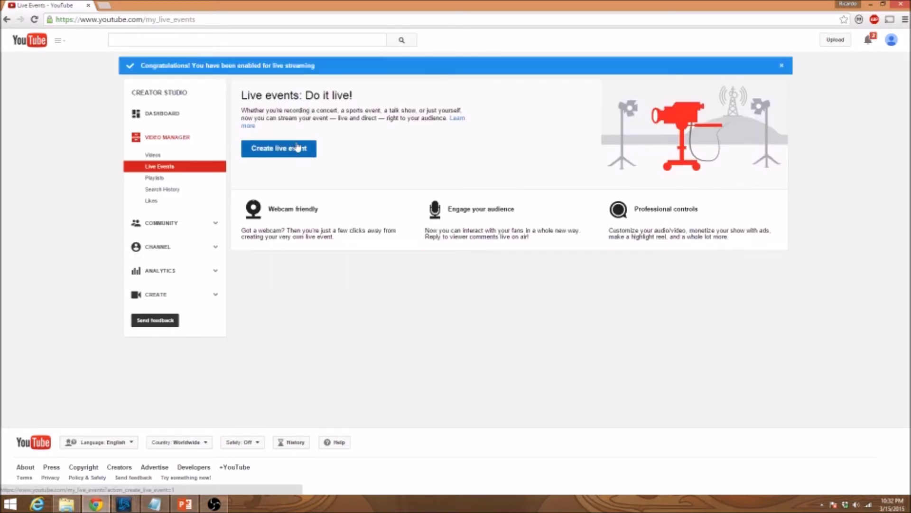
left_click(306, 148)
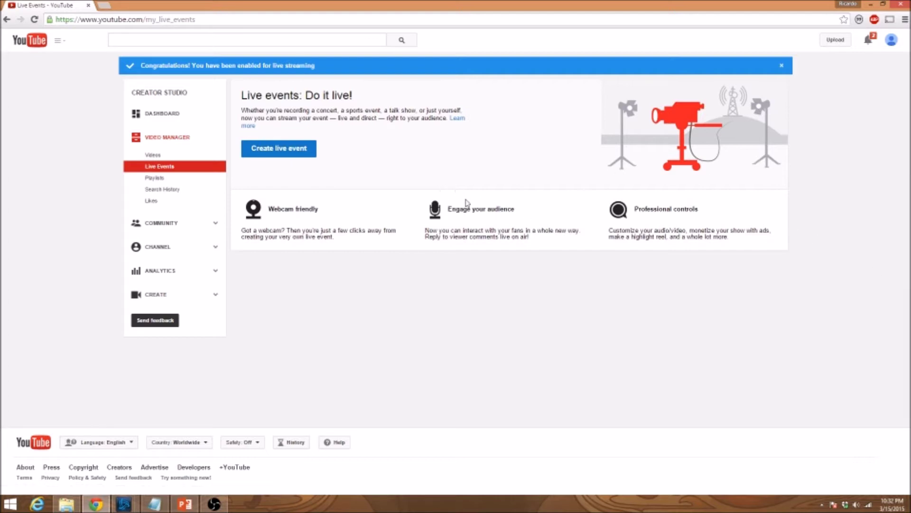
left_click(213, 503)
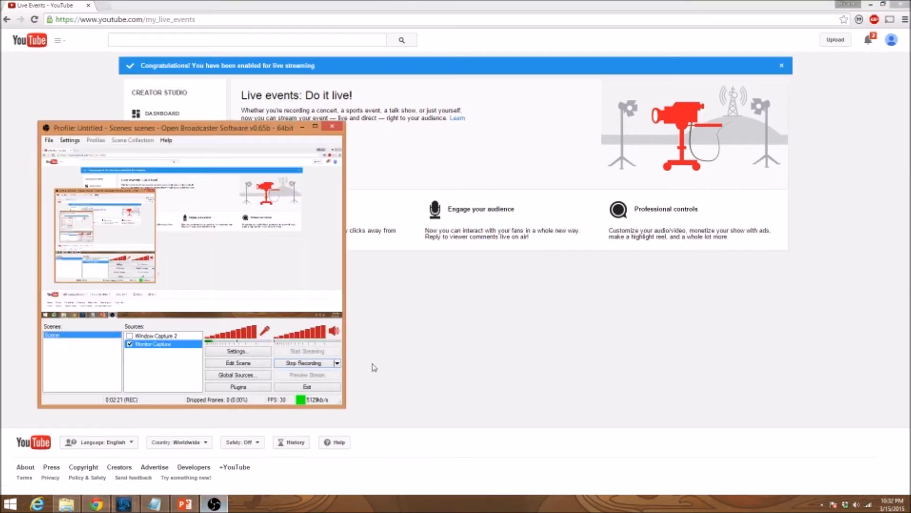
left_click(463, 269)
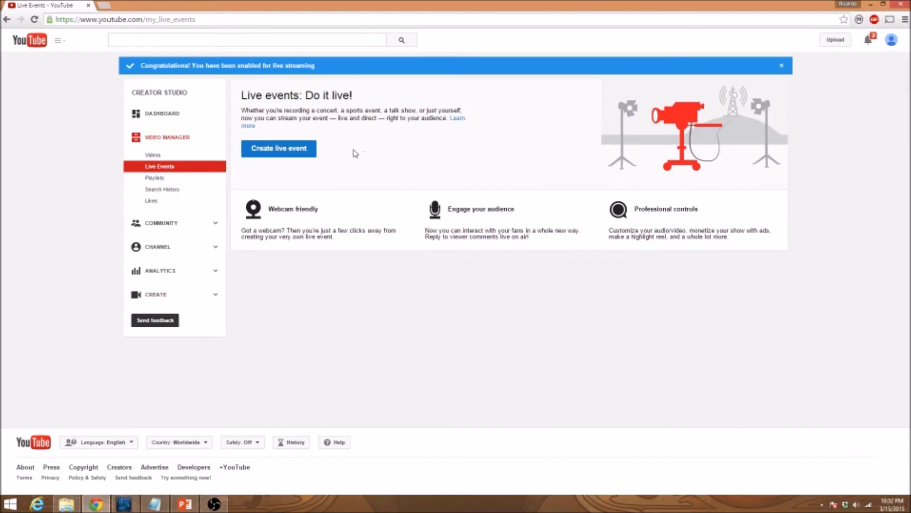
Create a new live event titled 'Demo Live Event'.
left_click(295, 149)
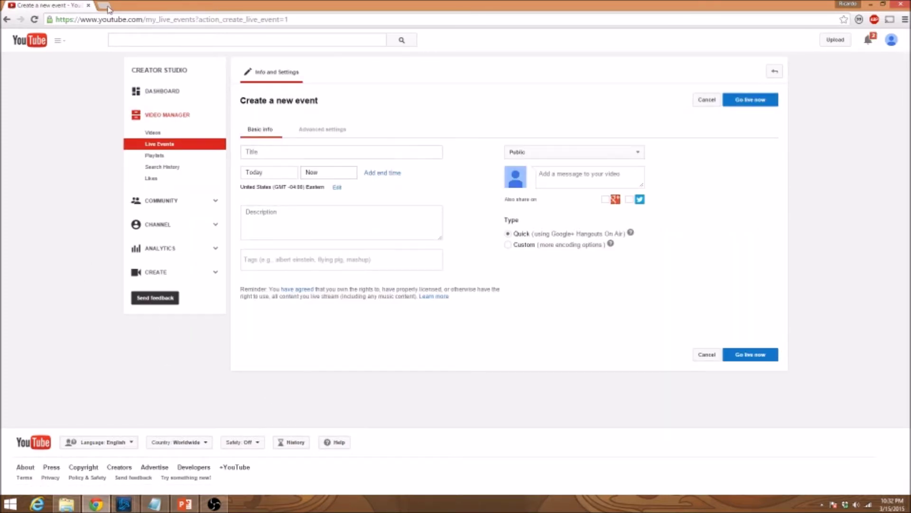
left_click(344, 154)
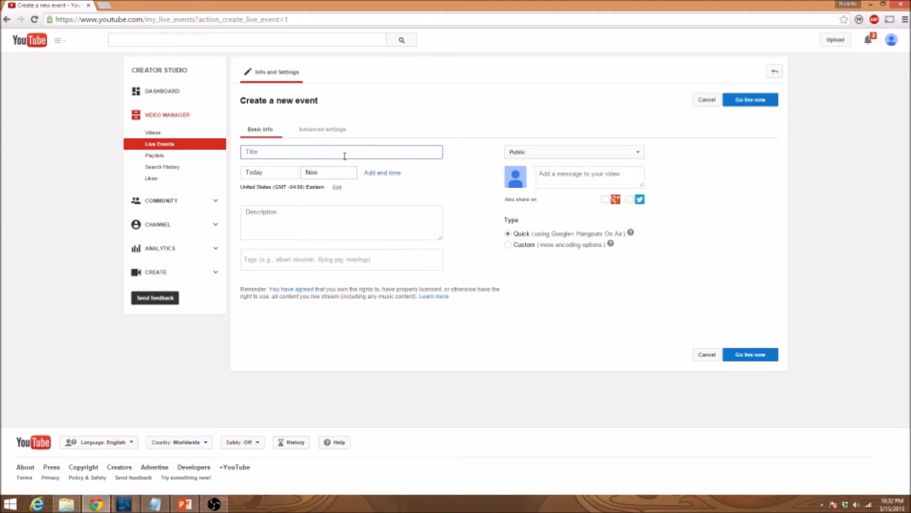
type("Demo L")
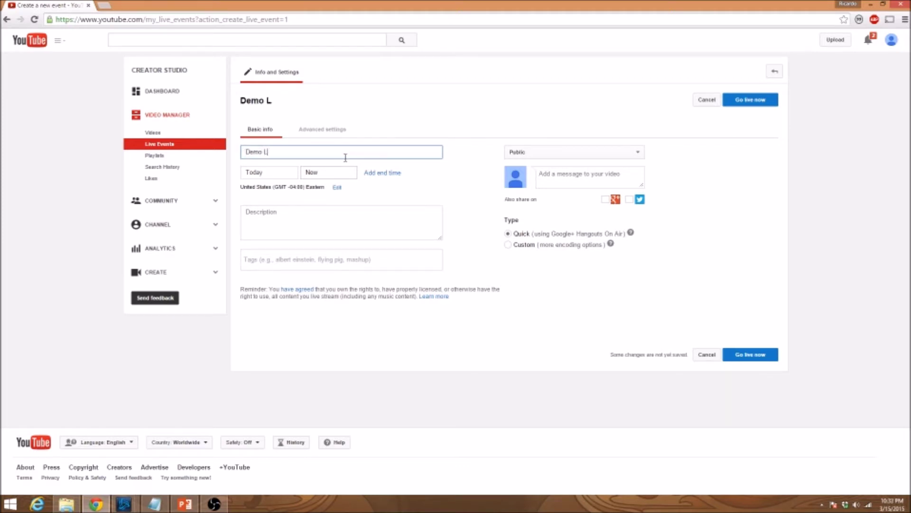
type("ive Event")
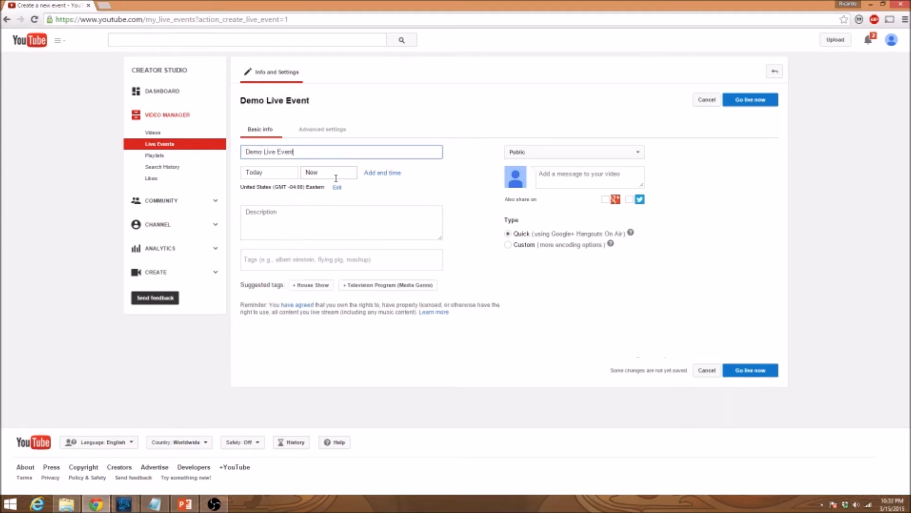
left_click(280, 173)
left_click(420, 228)
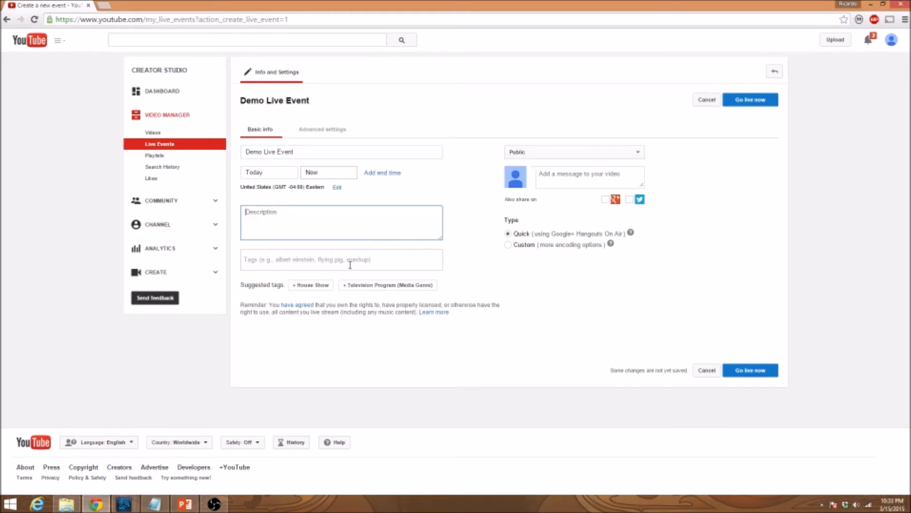
left_click(382, 260)
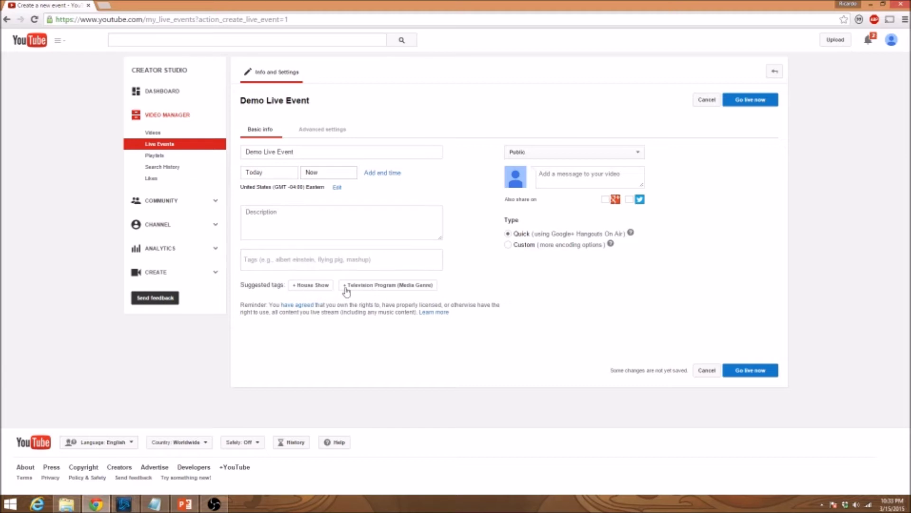
Set the event's privacy to Unlisted and start it with Go live now.
left_click(578, 153)
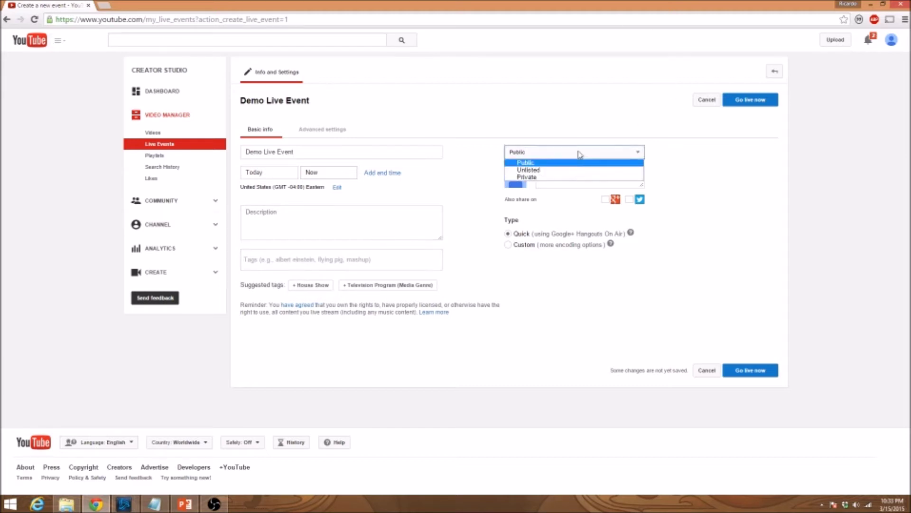
left_click(579, 153)
left_click(580, 153)
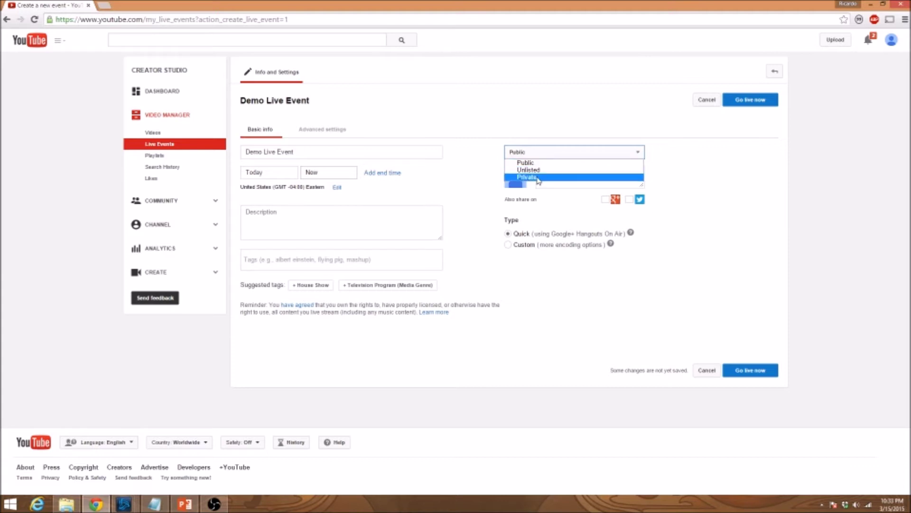
left_click(537, 178)
left_click(556, 154)
left_click(554, 178)
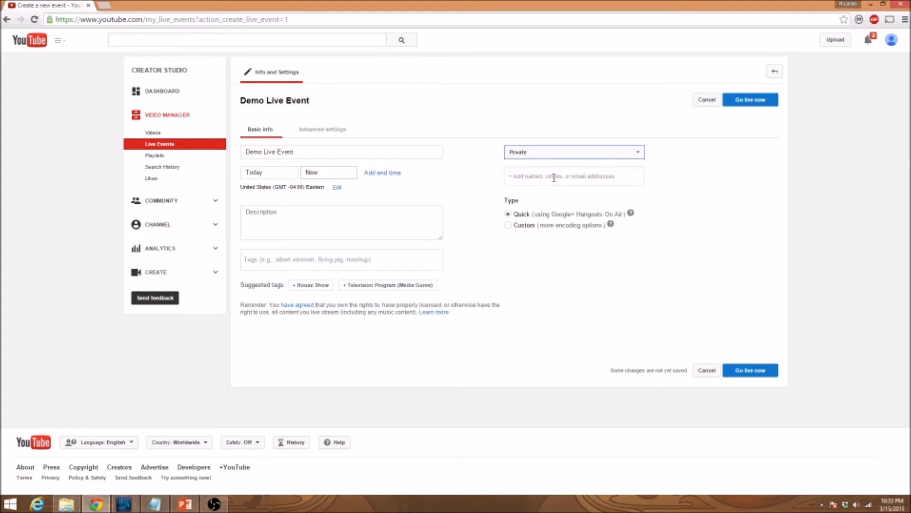
left_click(555, 177)
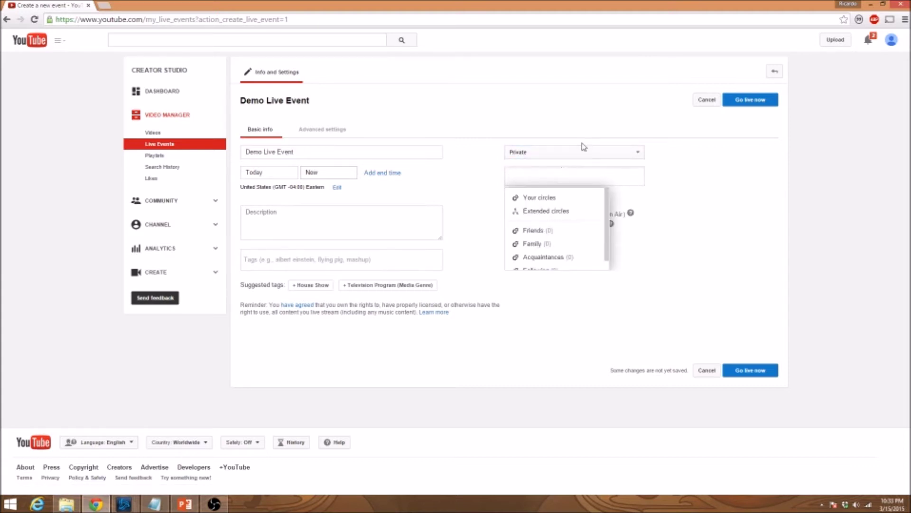
left_click(583, 147)
left_click(576, 153)
left_click(562, 171)
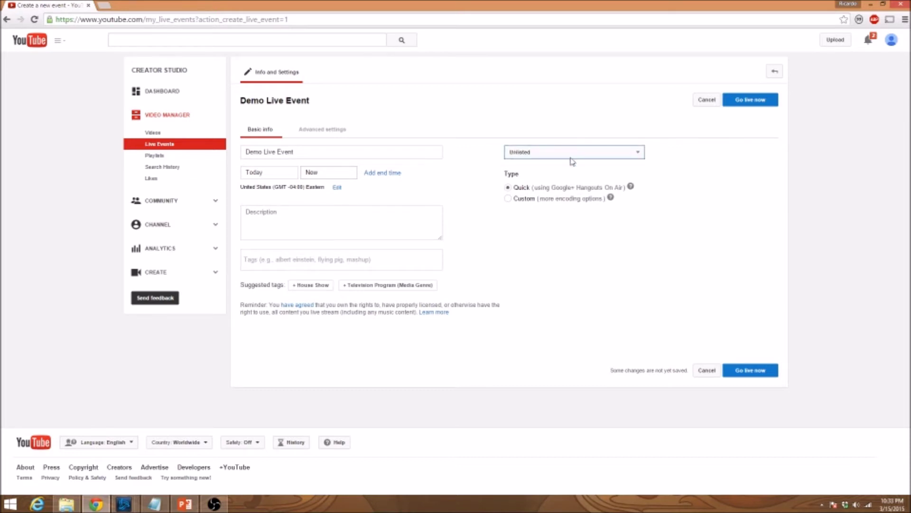
left_click(537, 159)
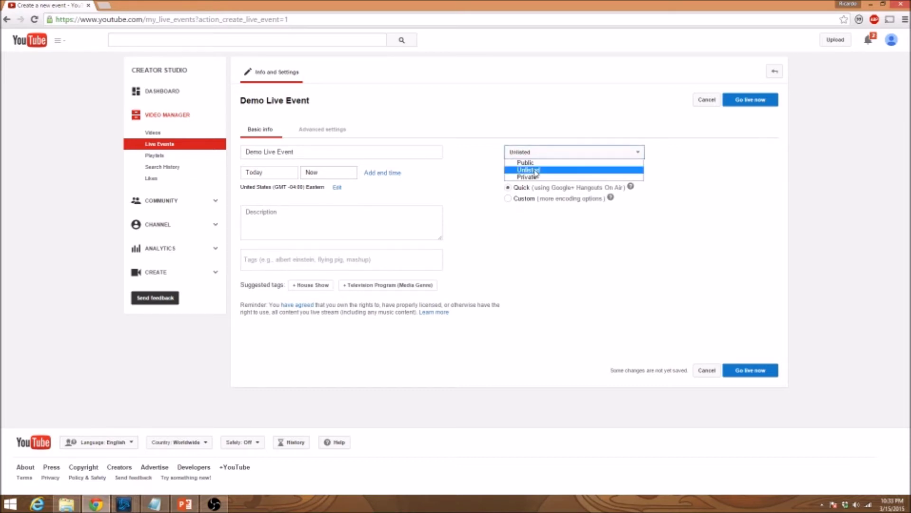
left_click(532, 163)
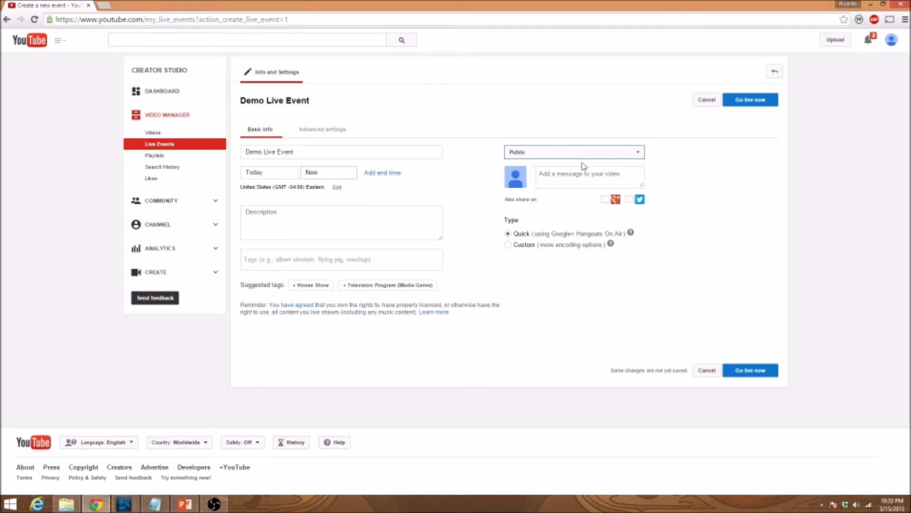
left_click(566, 152)
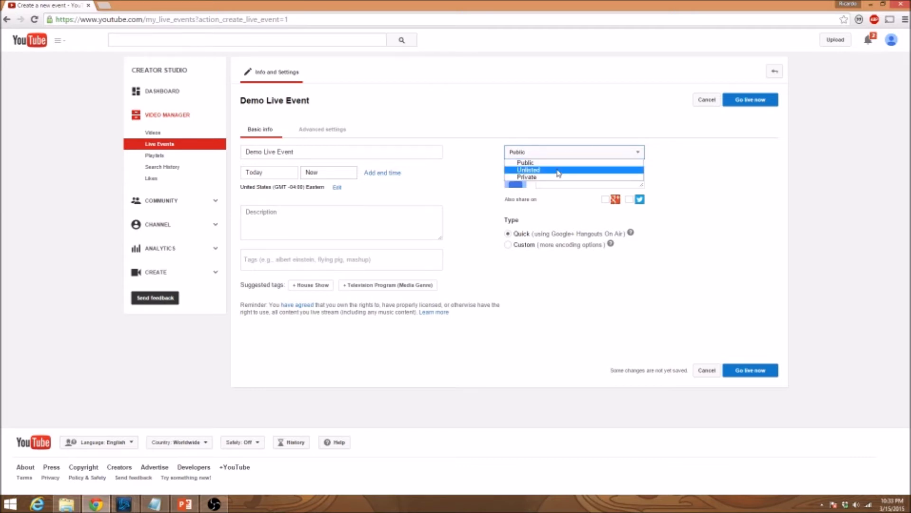
left_click(559, 173)
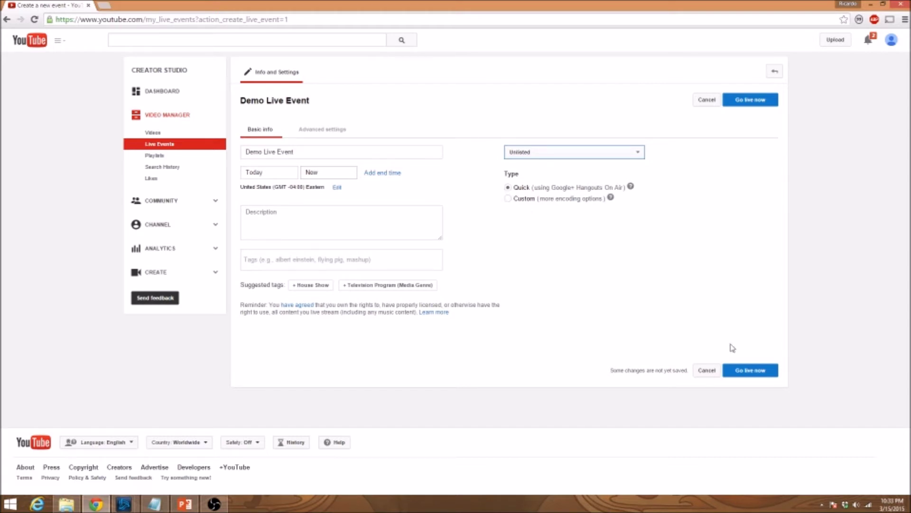
left_click(754, 375)
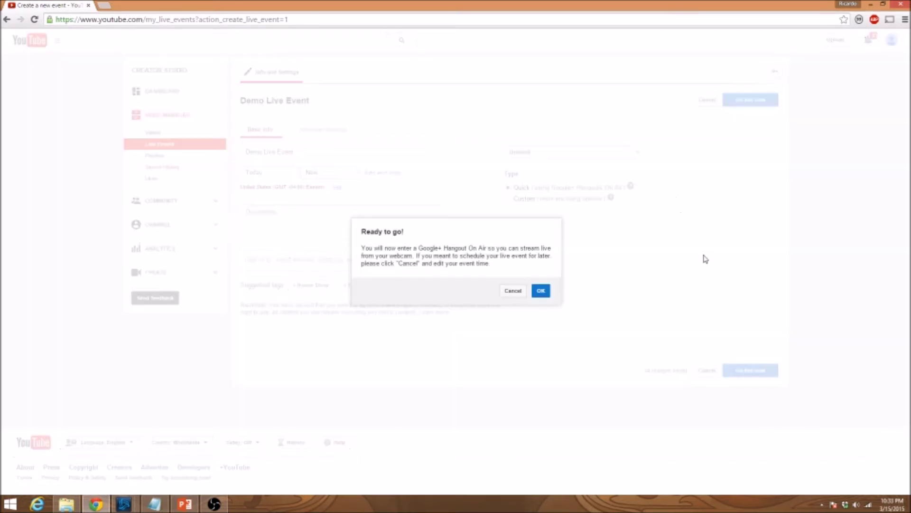
Enter the Hangout On Air for Demo Live Event and bring up its device settings.
left_click_drag(475, 248, 526, 261)
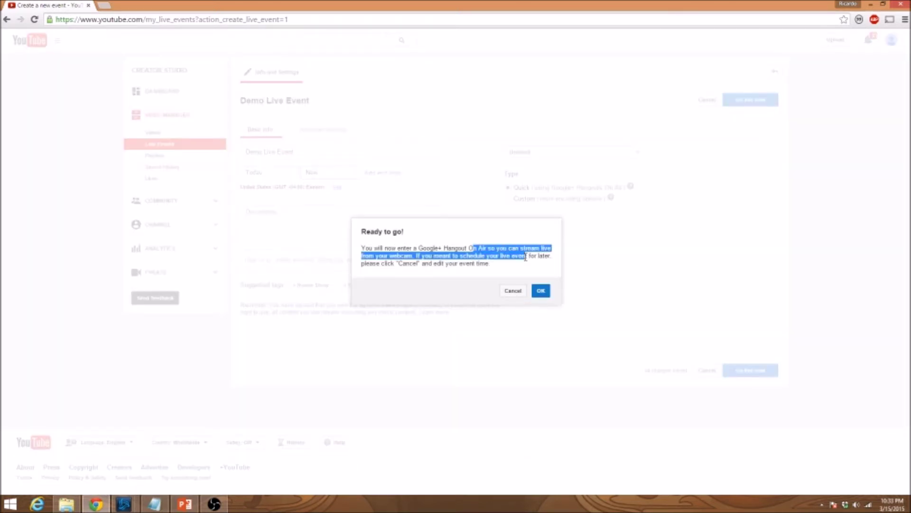
left_click(526, 260)
left_click(541, 290)
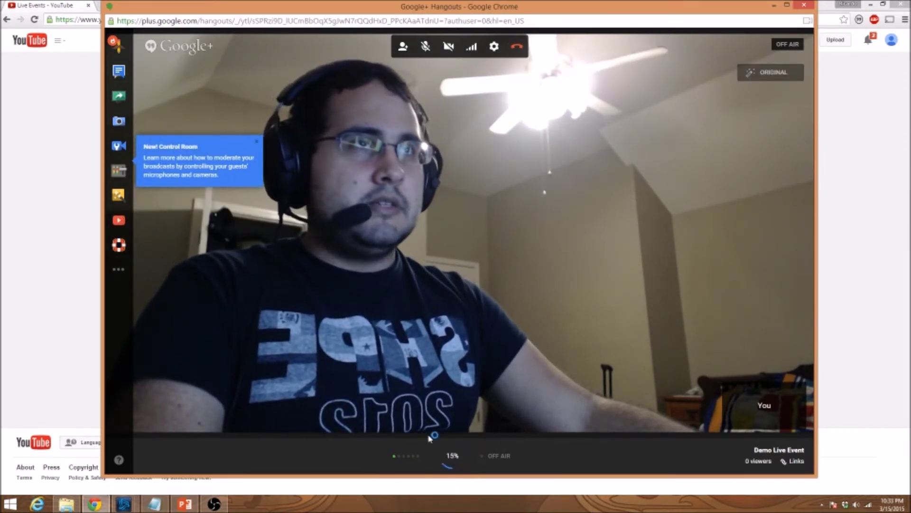
left_click(494, 46)
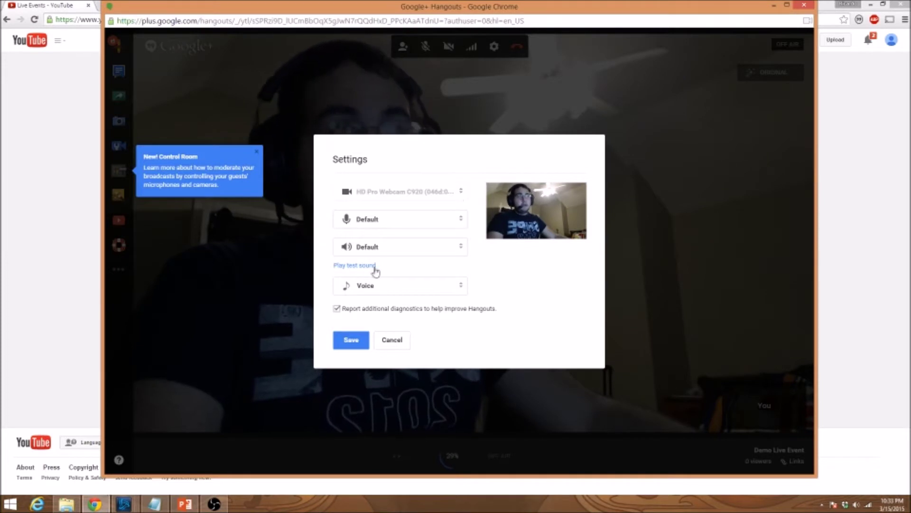
Select Microphone (Blue Snowball), keep speakers on Default, and save the device settings.
left_click(415, 226)
left_click(415, 224)
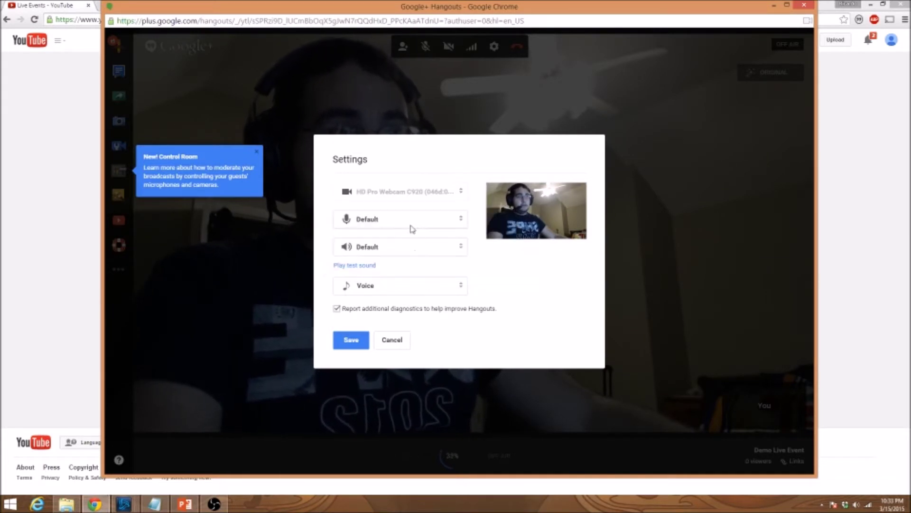
left_click(412, 226)
left_click(412, 227)
left_click(412, 225)
left_click(412, 224)
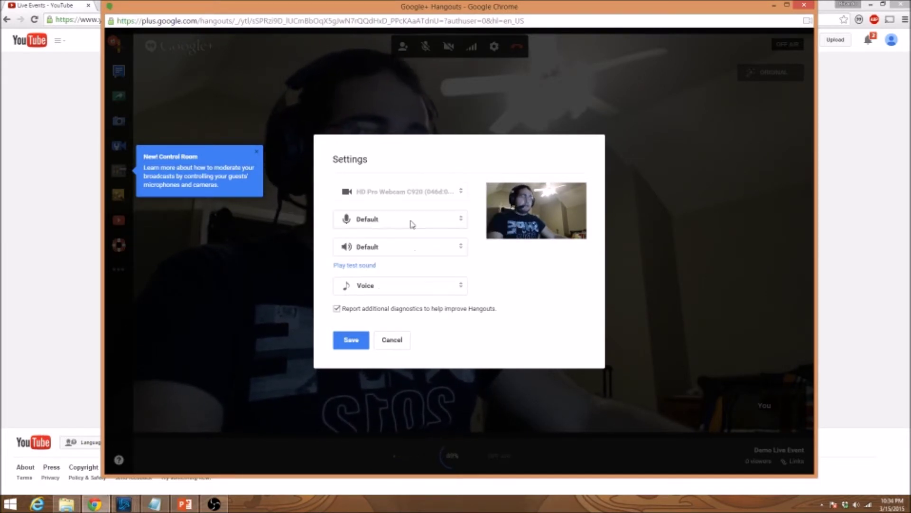
left_click(406, 226)
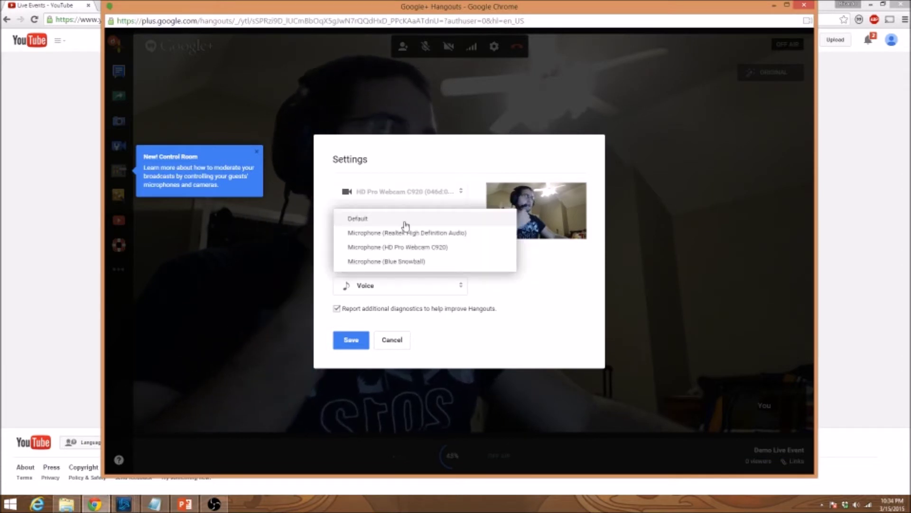
left_click(410, 262)
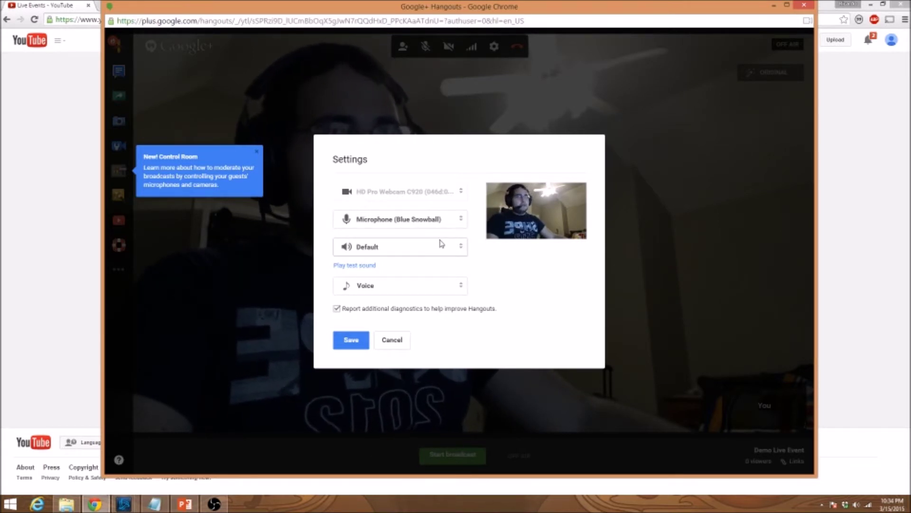
left_click(430, 250)
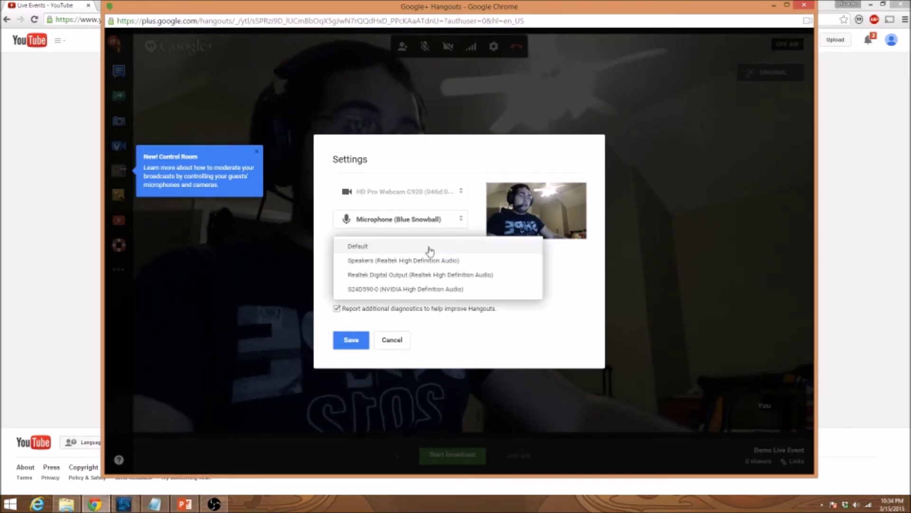
left_click(430, 245)
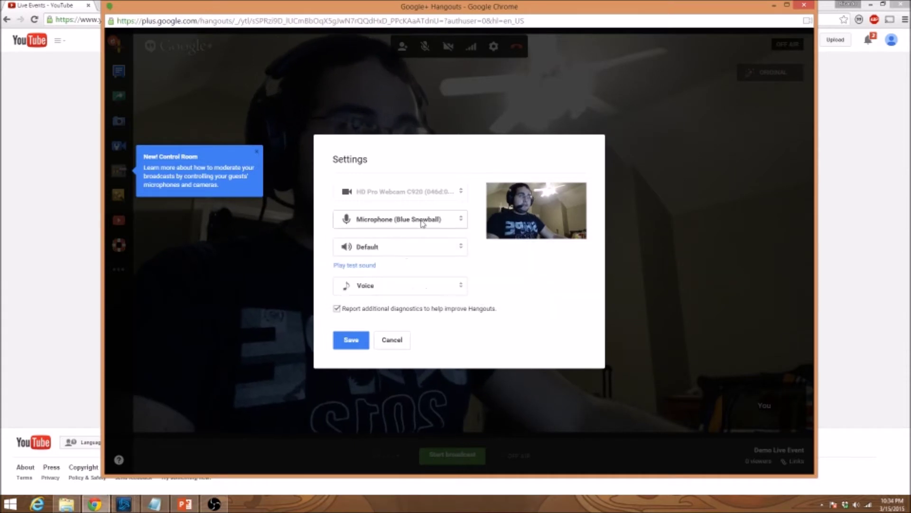
left_click(352, 340)
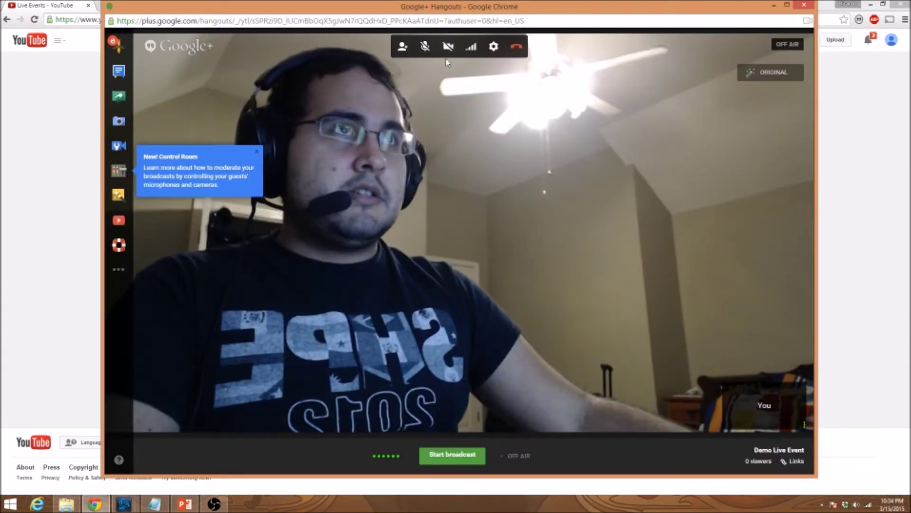
left_click(474, 457)
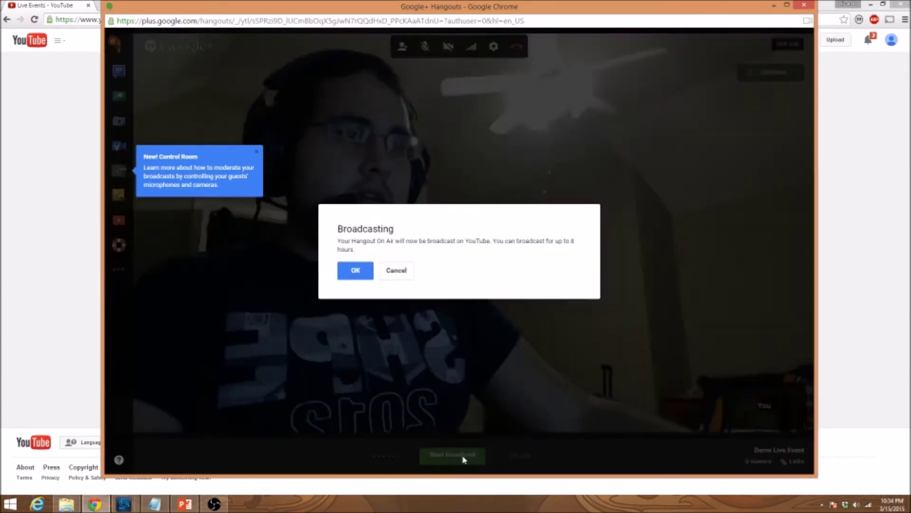
Confirm the Broadcasting dialog so Demo Live Event goes live on YouTube.
left_click(363, 273)
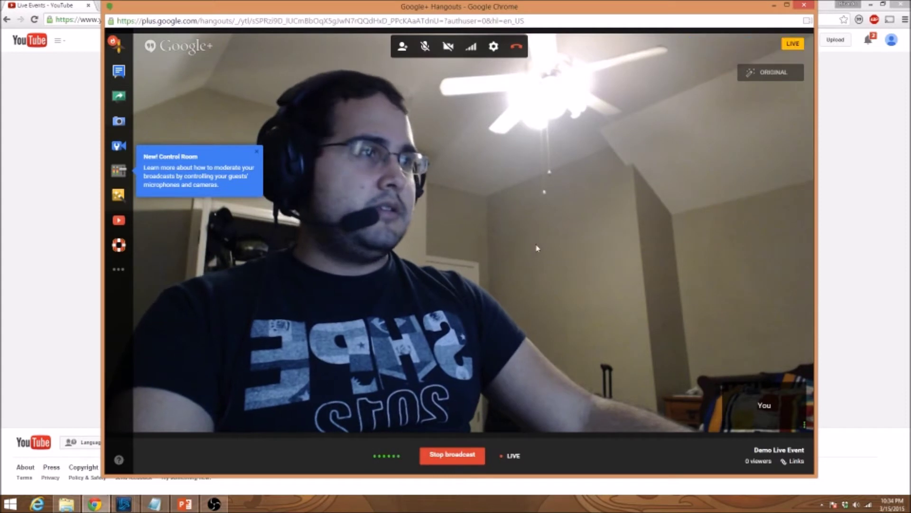
Try the FOCUS, WARM, B/W and ORIGINAL webcam filters, ending on ENHANCED.
left_click(770, 73)
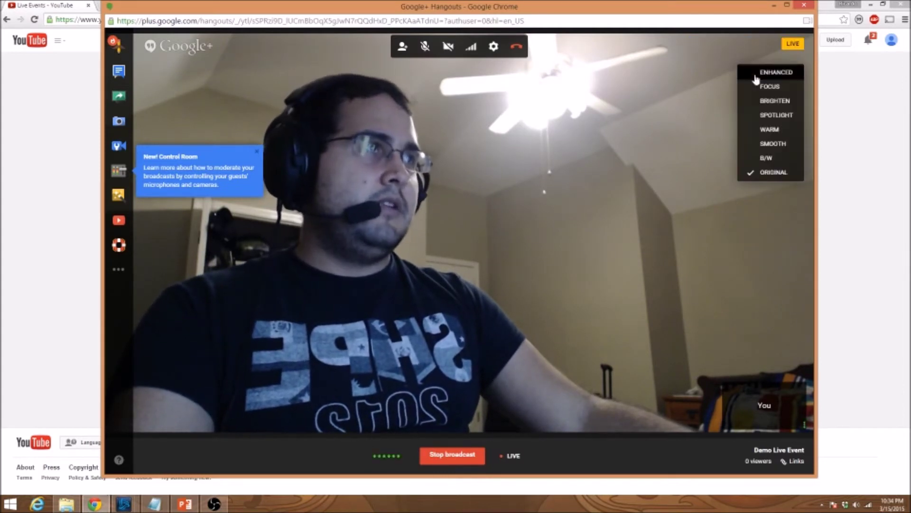
left_click(771, 85)
left_click(771, 75)
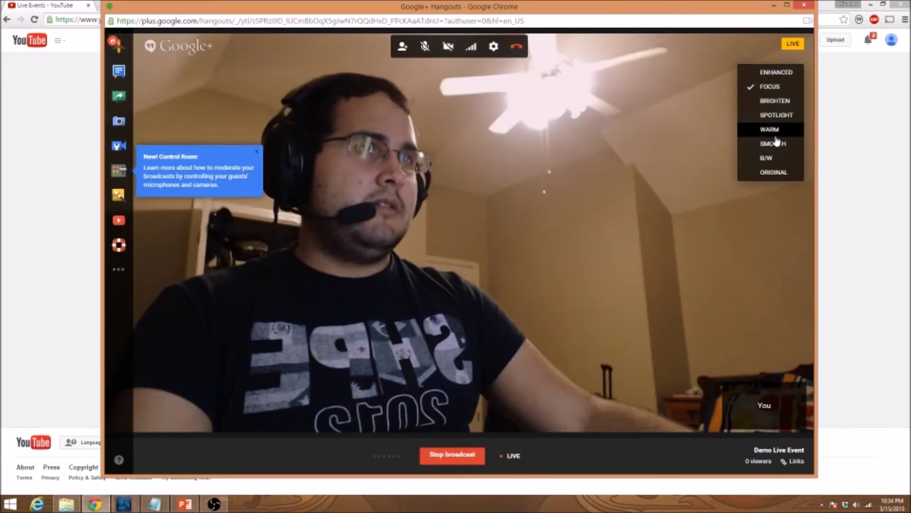
left_click(773, 130)
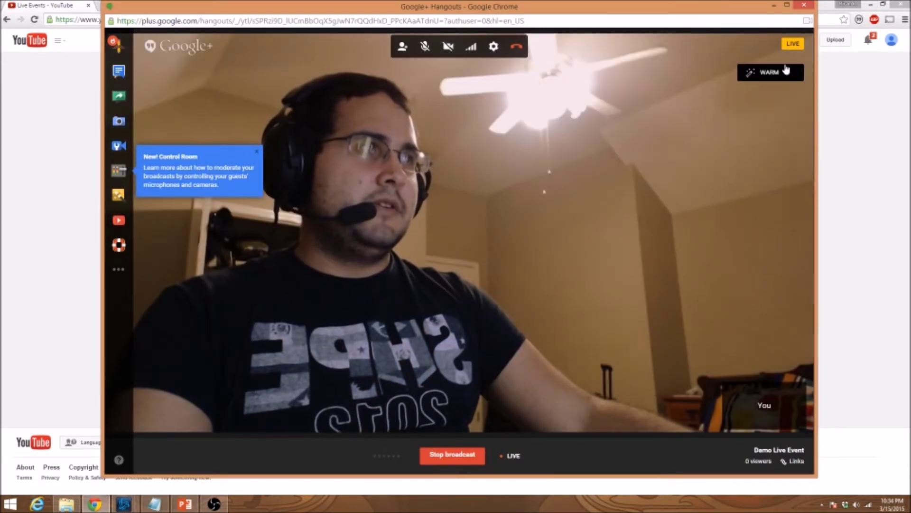
left_click(784, 77)
left_click(781, 76)
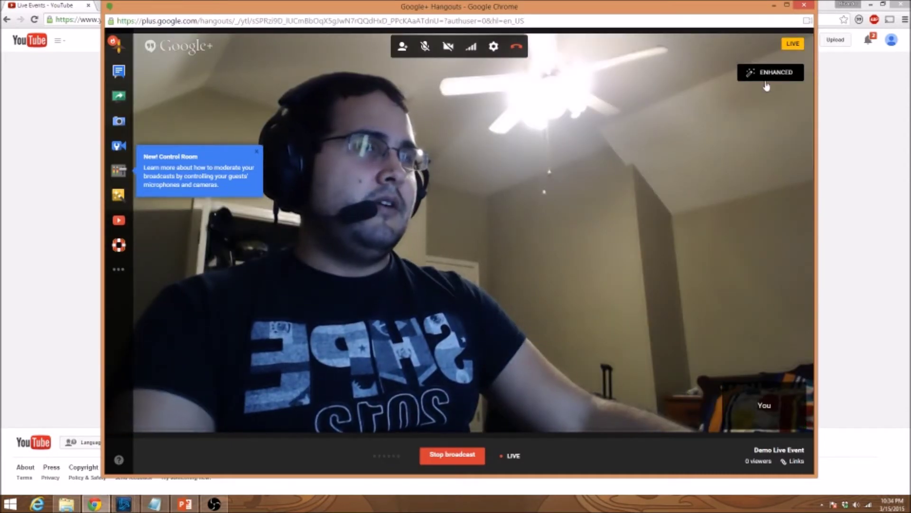
left_click(777, 79)
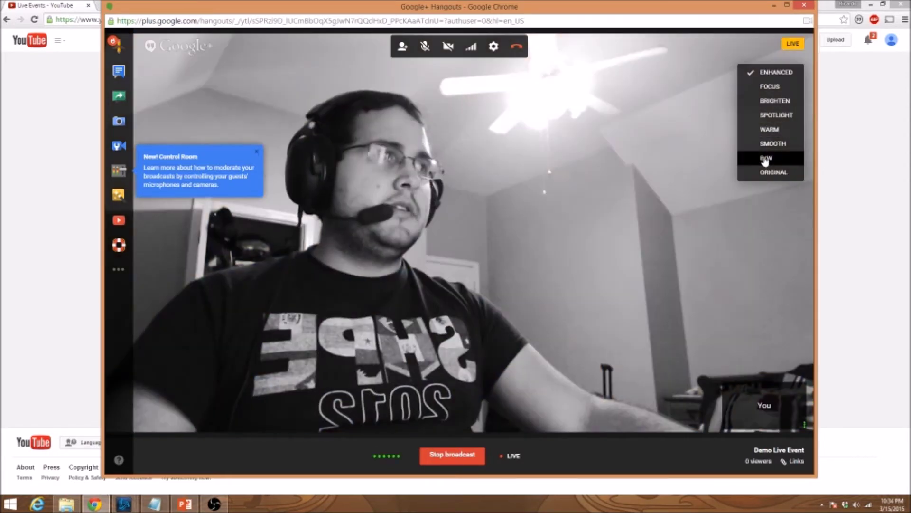
left_click(767, 158)
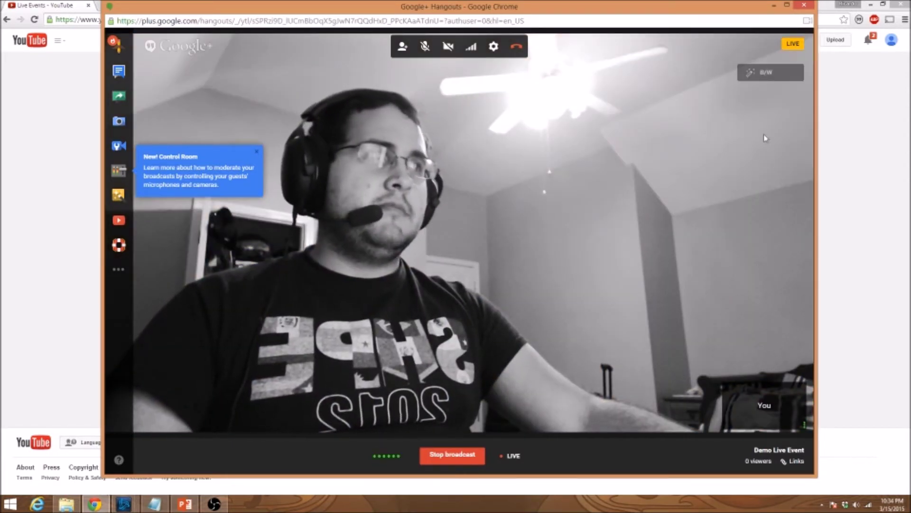
left_click(762, 74)
left_click(772, 173)
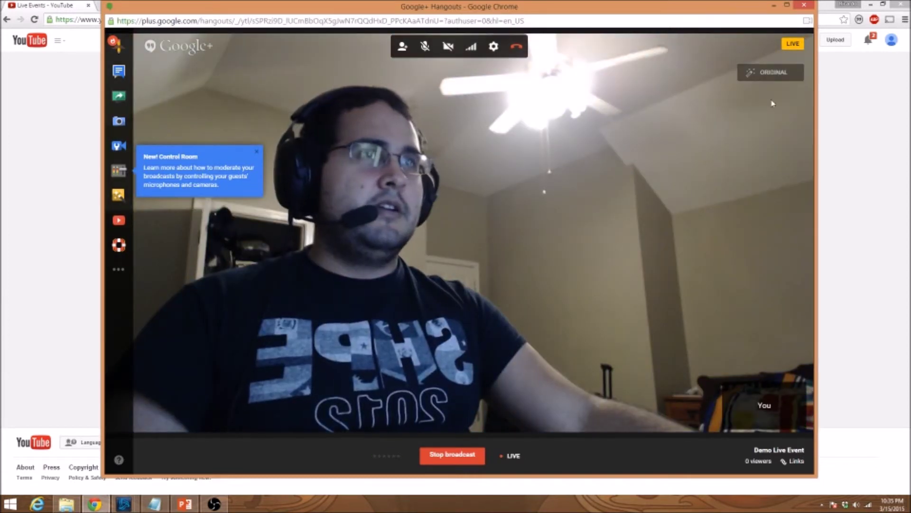
left_click(775, 73)
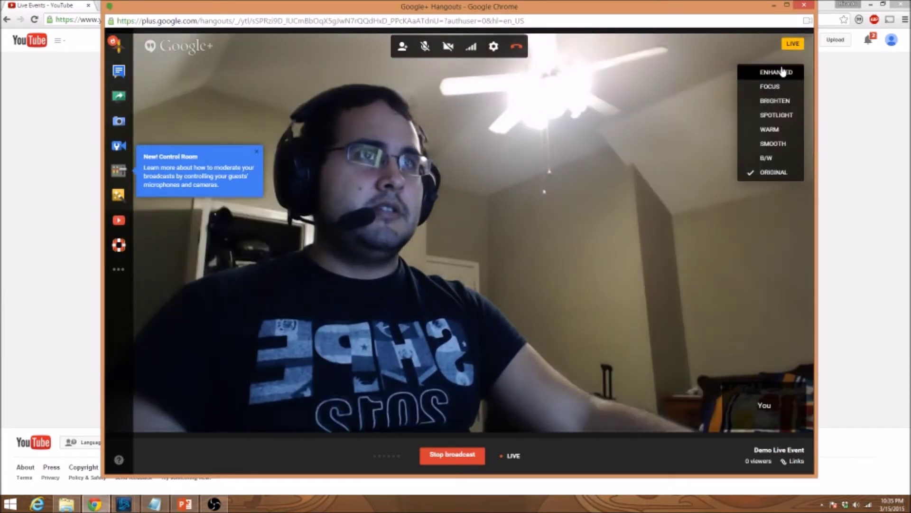
left_click(781, 73)
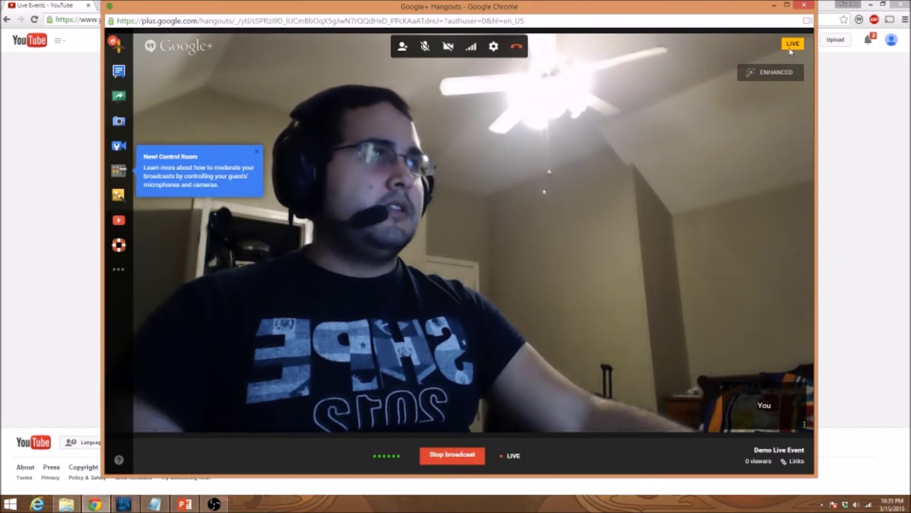
Toggle the microphone and camera off and on, then drag the bandwidth slider to Low.
left_click(427, 46)
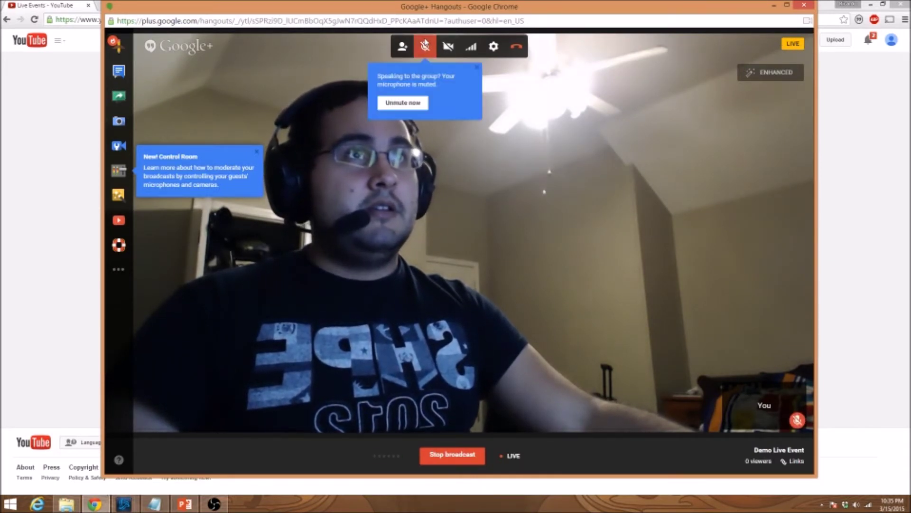
left_click(427, 48)
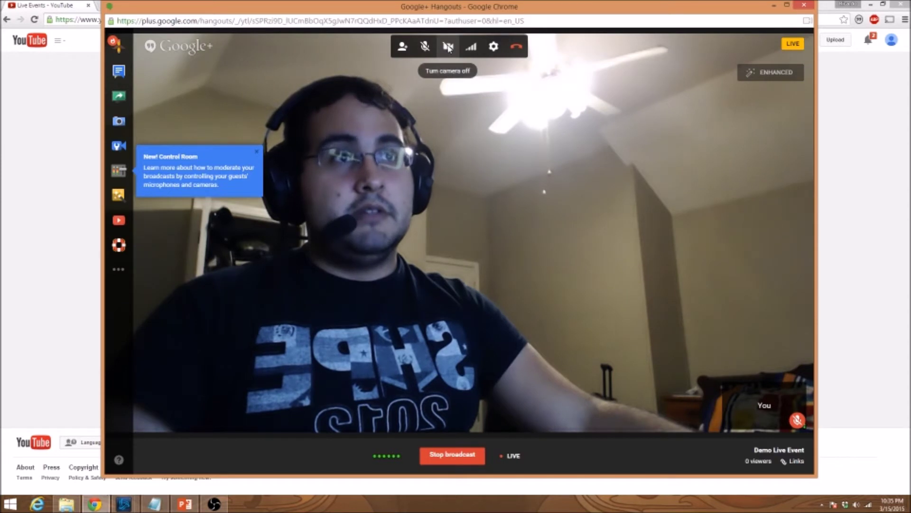
left_click(448, 46)
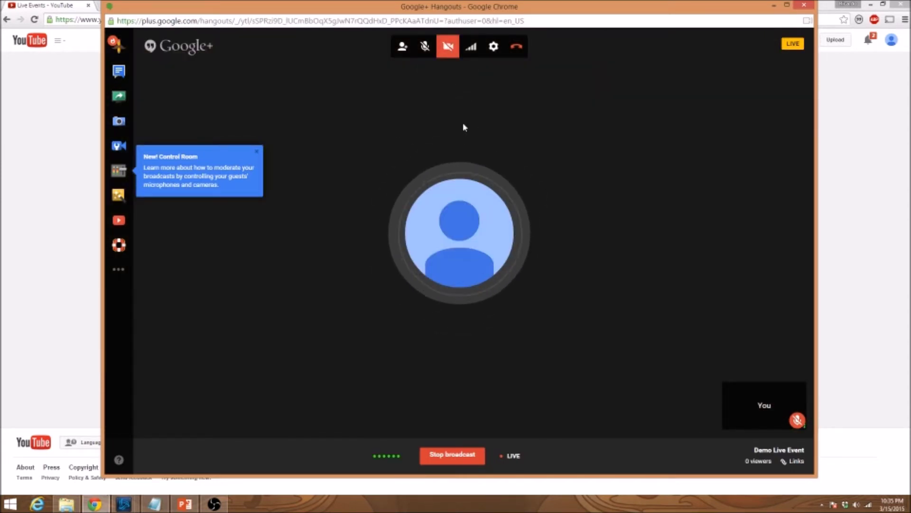
left_click(449, 52)
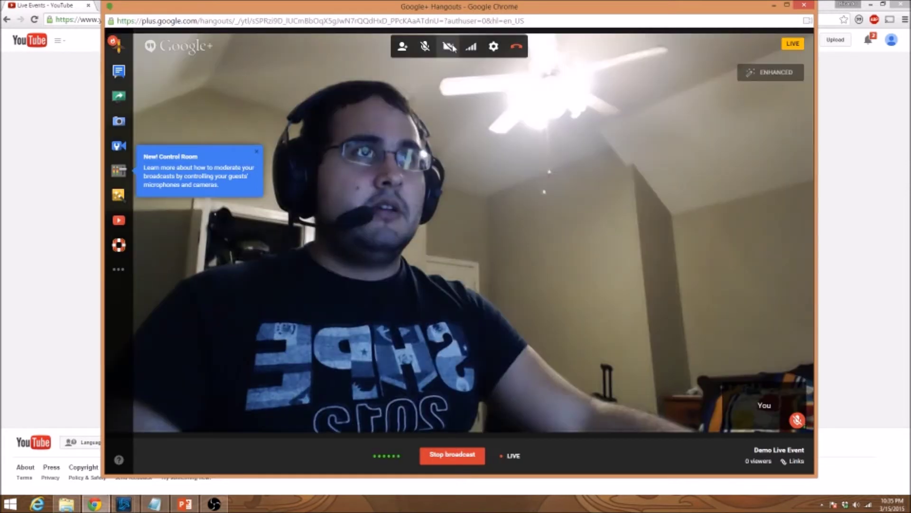
left_click(475, 51)
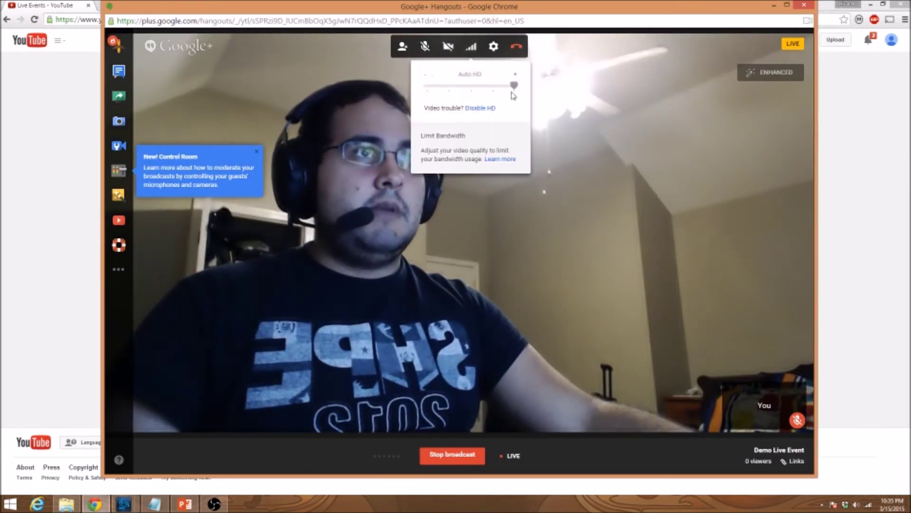
mouse_move(514, 87)
left_mouse_down()
mouse_move(425, 87)
mouse_move(515, 88)
left_mouse_up()
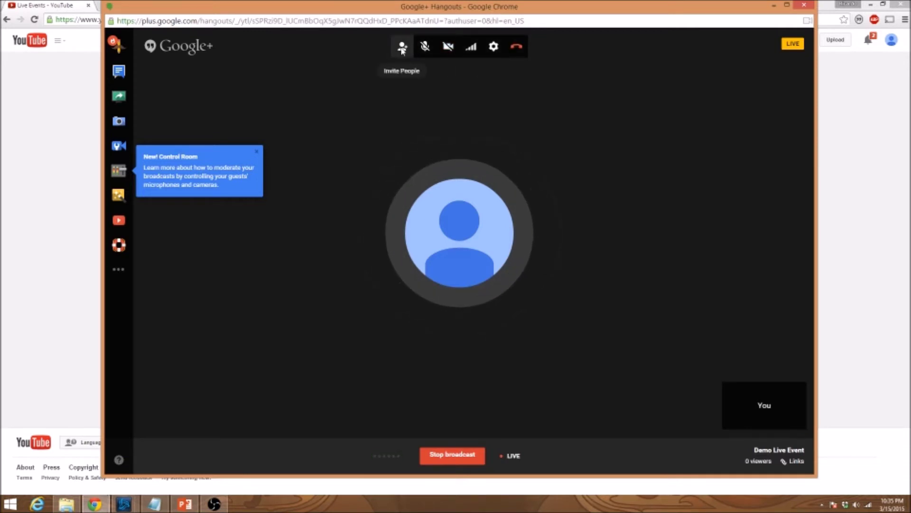
left_click(402, 49)
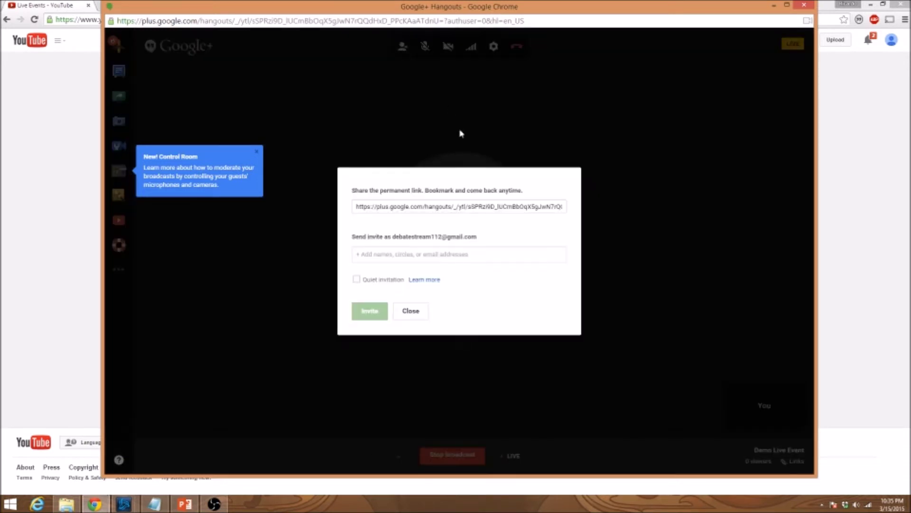
left_click(411, 312)
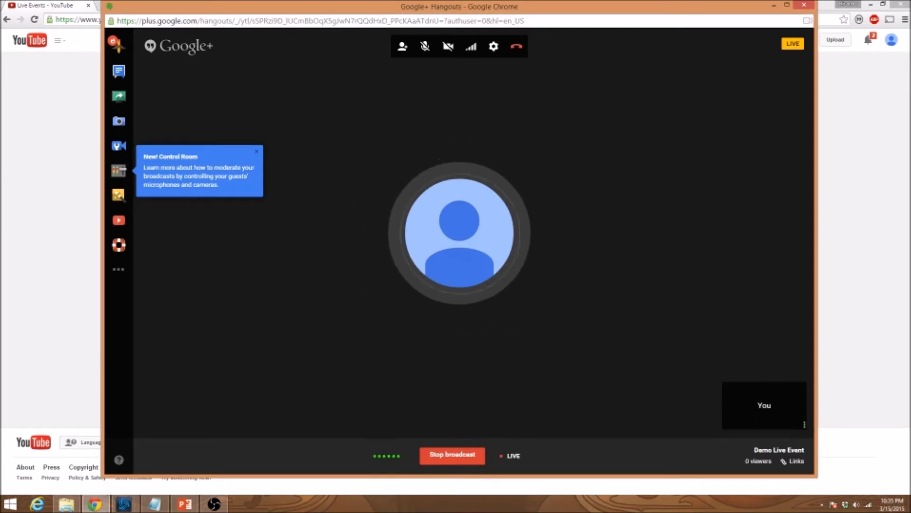
left_click(403, 53)
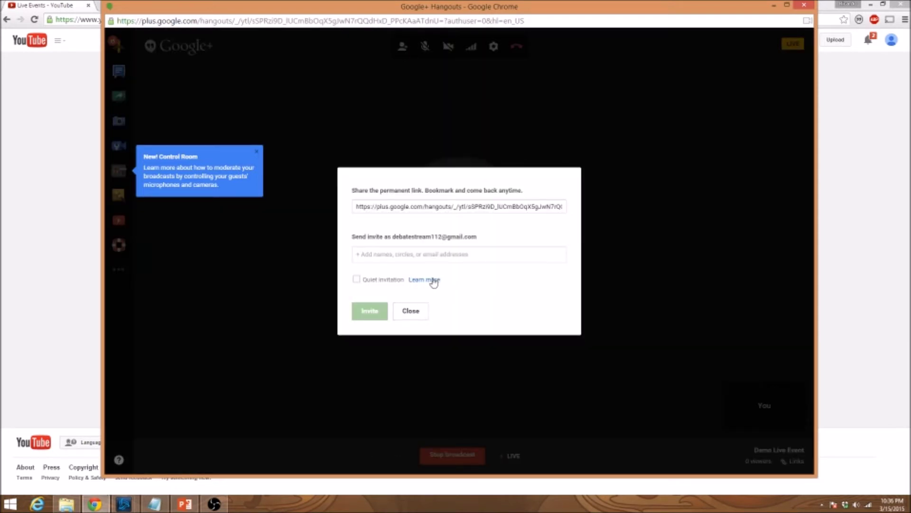
left_click(411, 312)
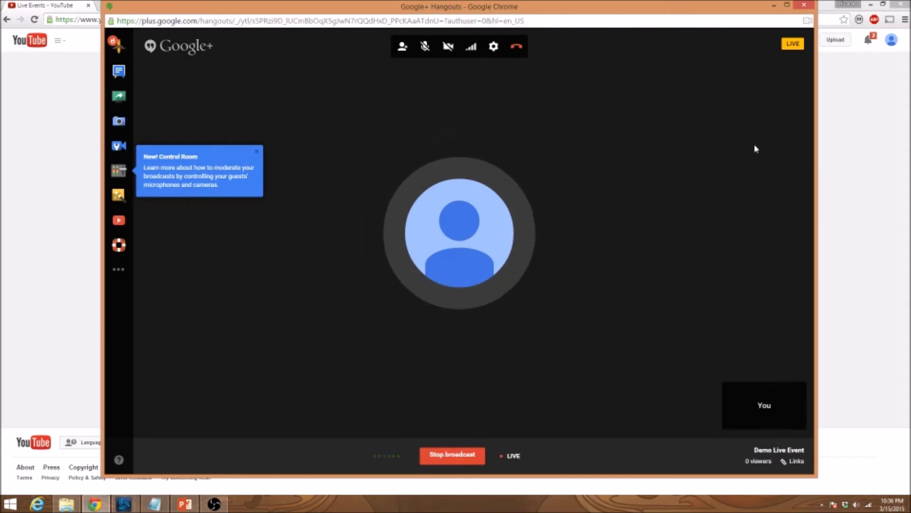
Stop the Hangouts On Air broadcast and dismiss the 'successfully terminated' notice.
left_click(838, 178)
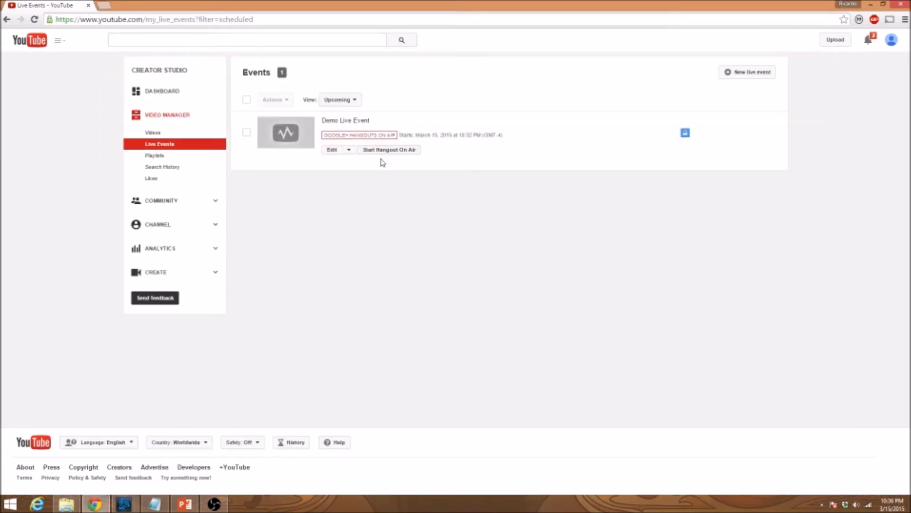
key("alt+Tab")
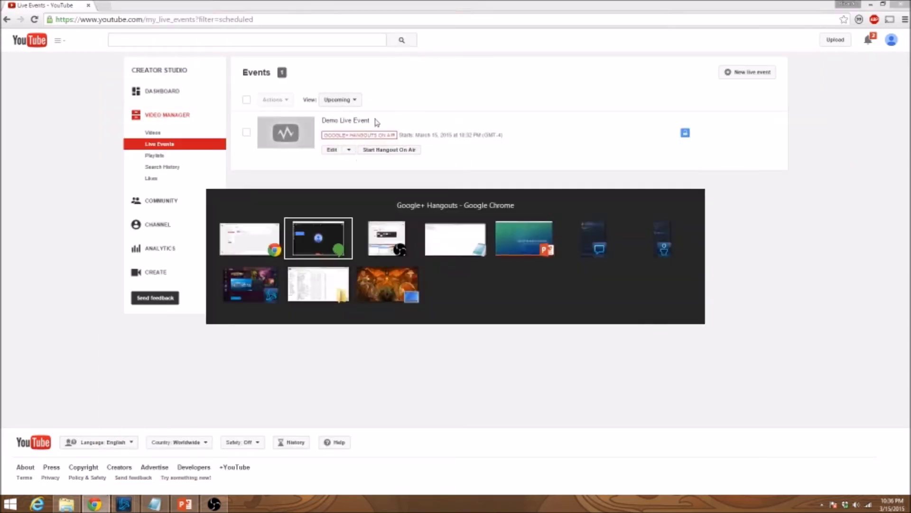
left_click(473, 456)
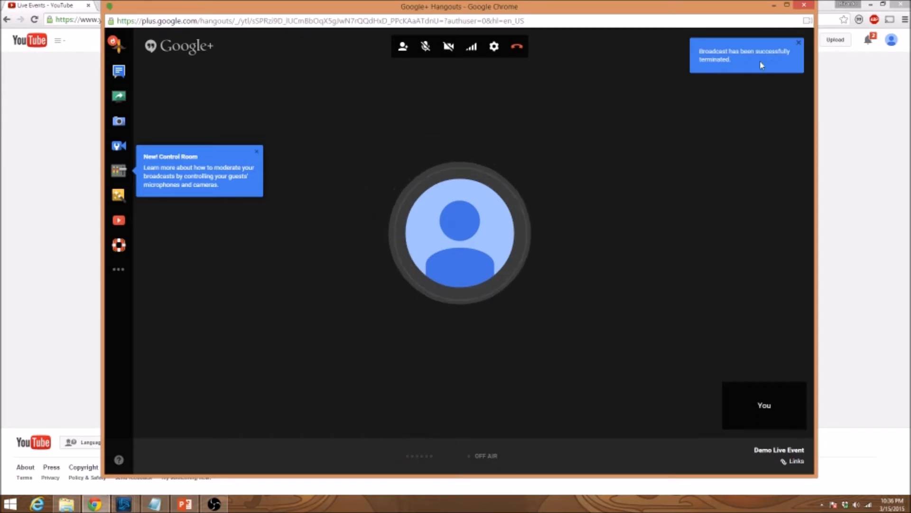
left_click(799, 44)
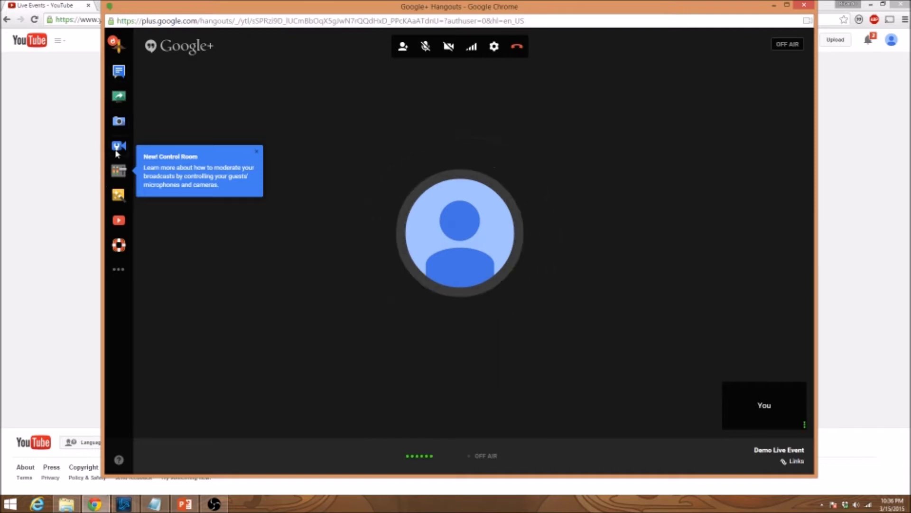
left_click(119, 200)
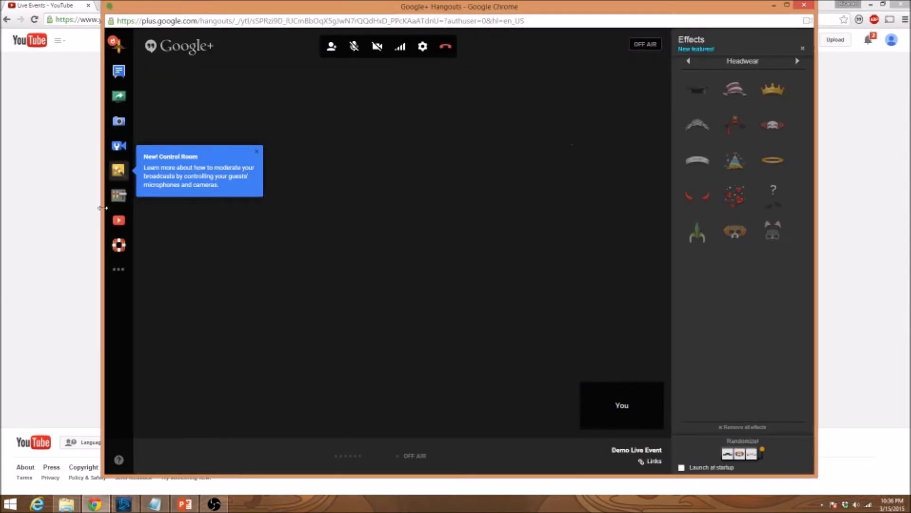
Open the Cameraman and Control Room apps and dismiss the Control Room introduction.
left_click(113, 147)
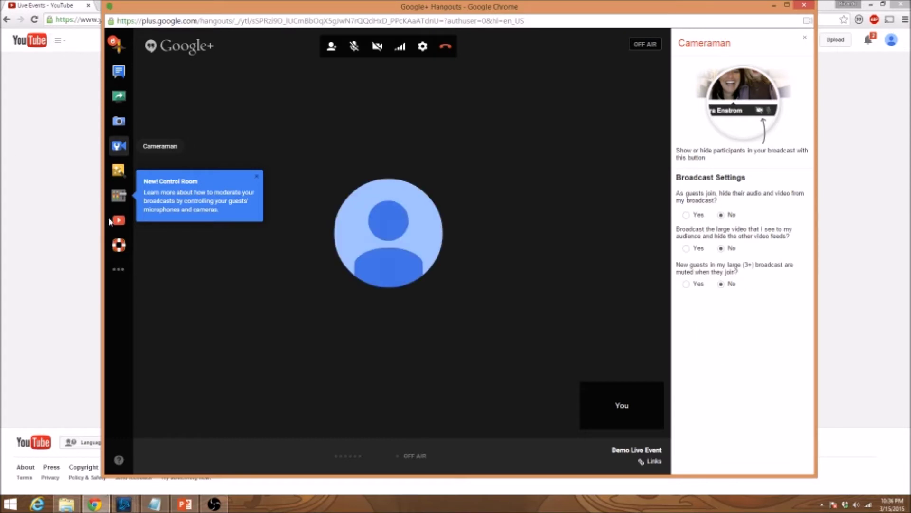
left_click(122, 197)
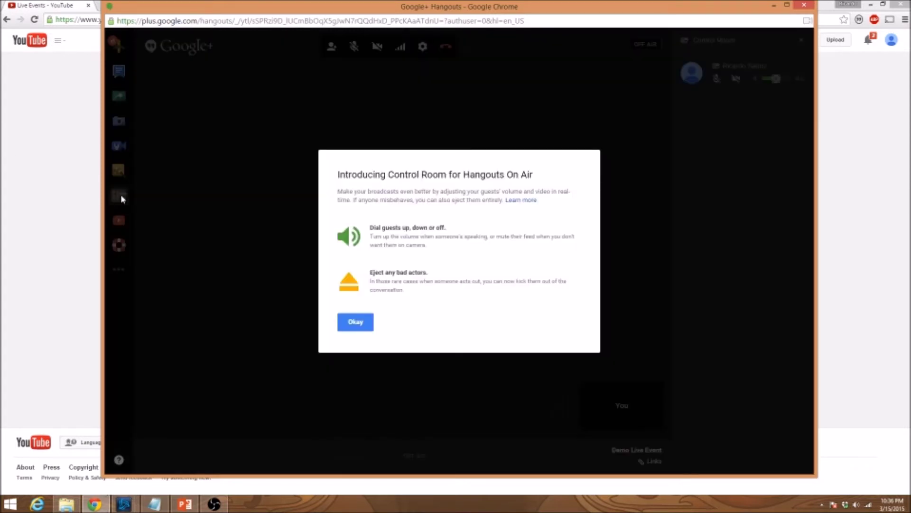
left_click(356, 322)
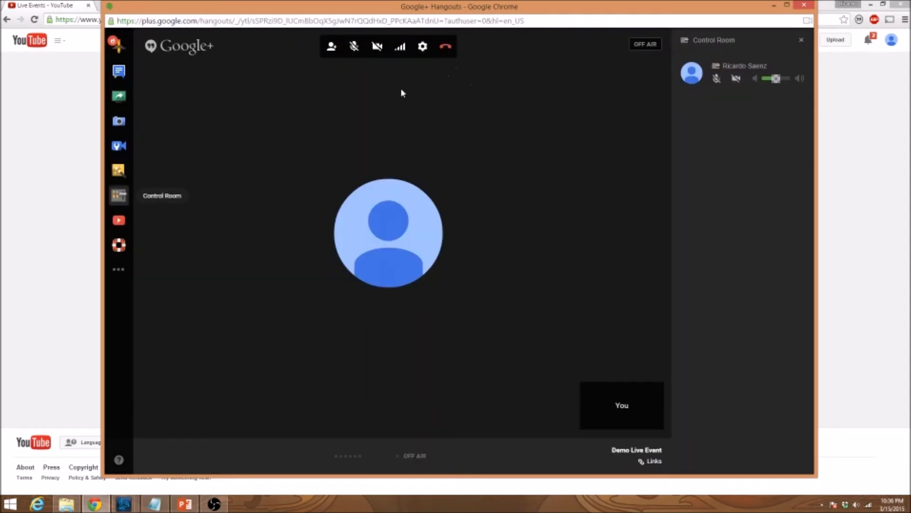
End the hangout, close its window, and reload Live Events to show 0 upcoming events.
left_click(448, 50)
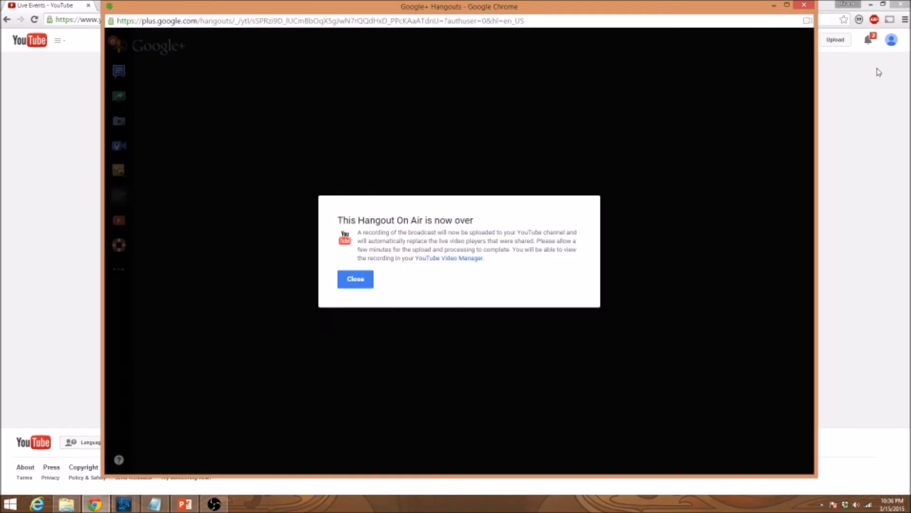
left_click(356, 279)
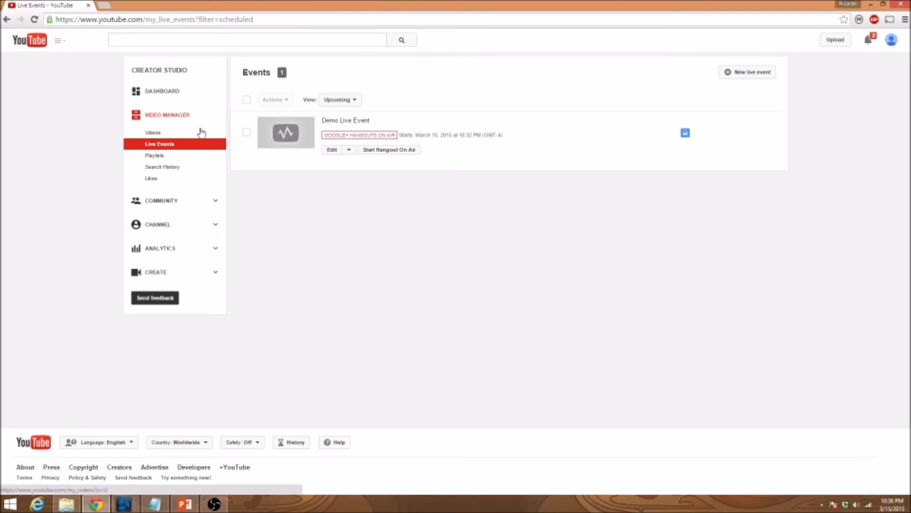
left_click(216, 505)
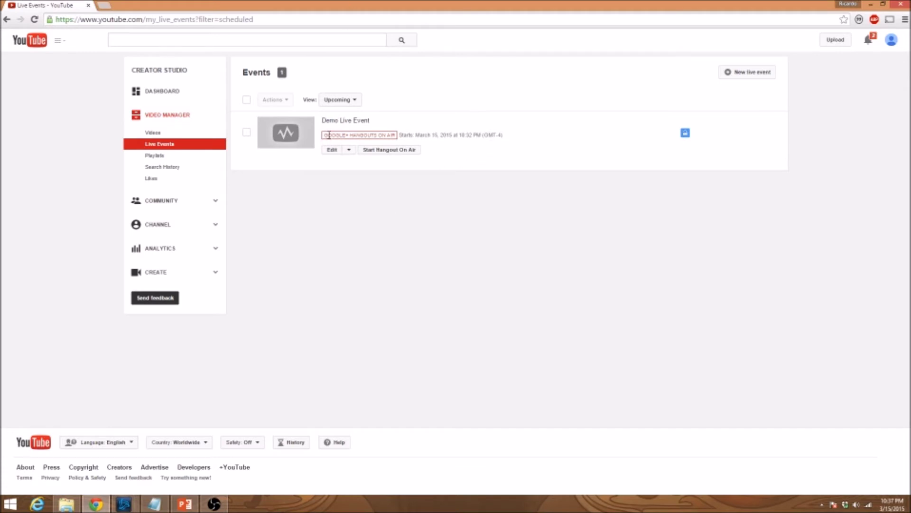
left_click(350, 150)
left_click(352, 151)
left_click(168, 139)
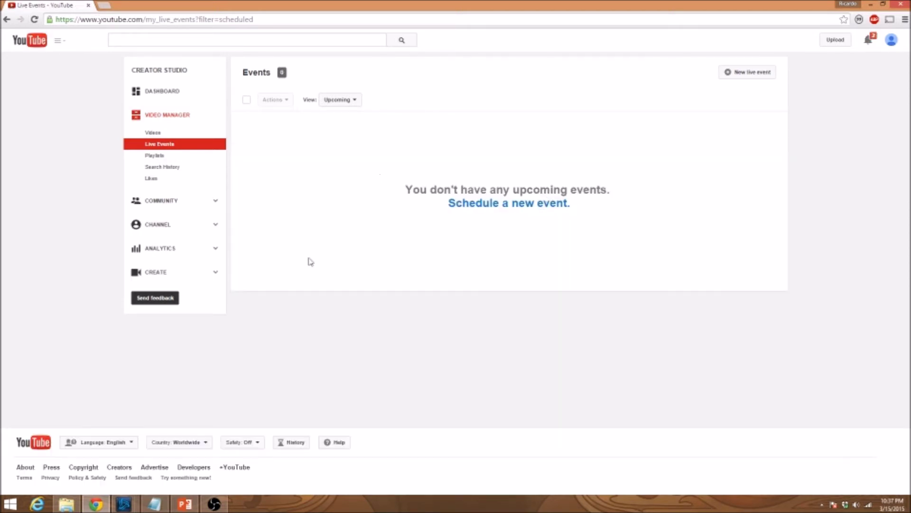
left_click(214, 504)
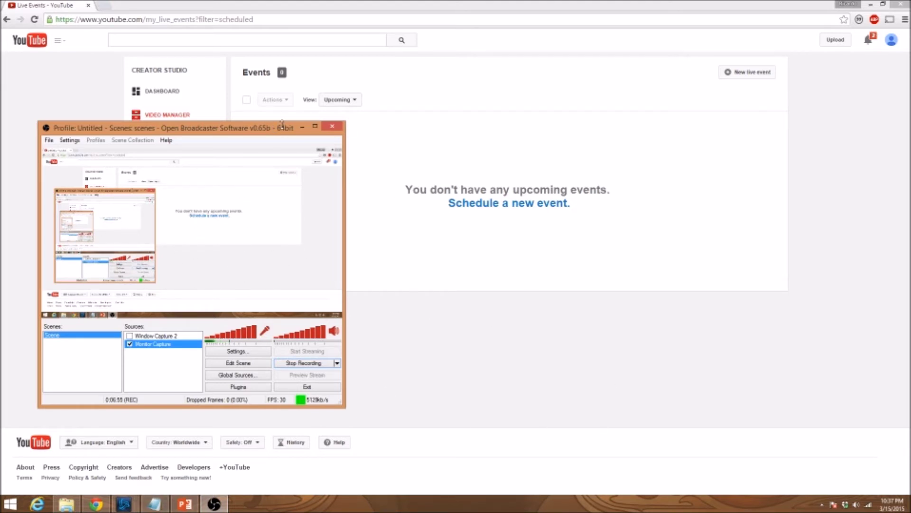
Drag the OBS window to a new position on screen.
left_click_drag(282, 124, 473, 103)
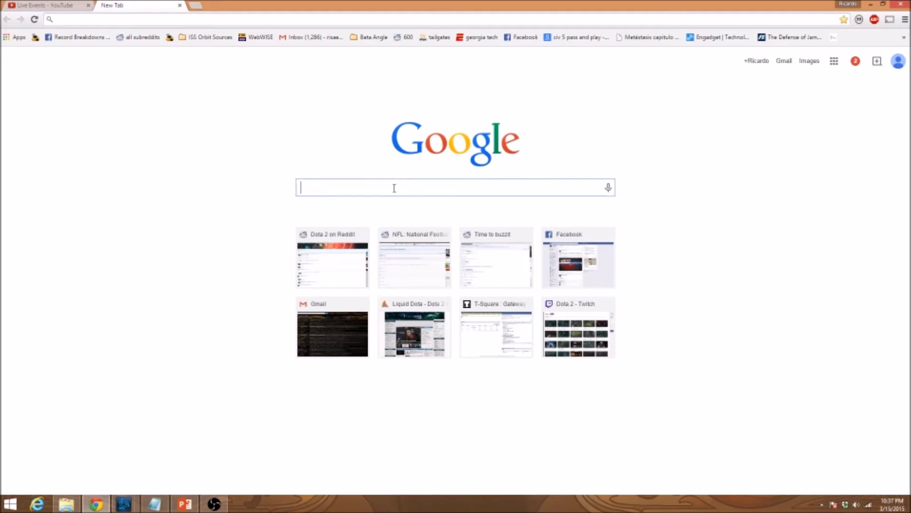
Search for 'open broadcaster software' and open the obsproject.com homepage.
type("open breo")
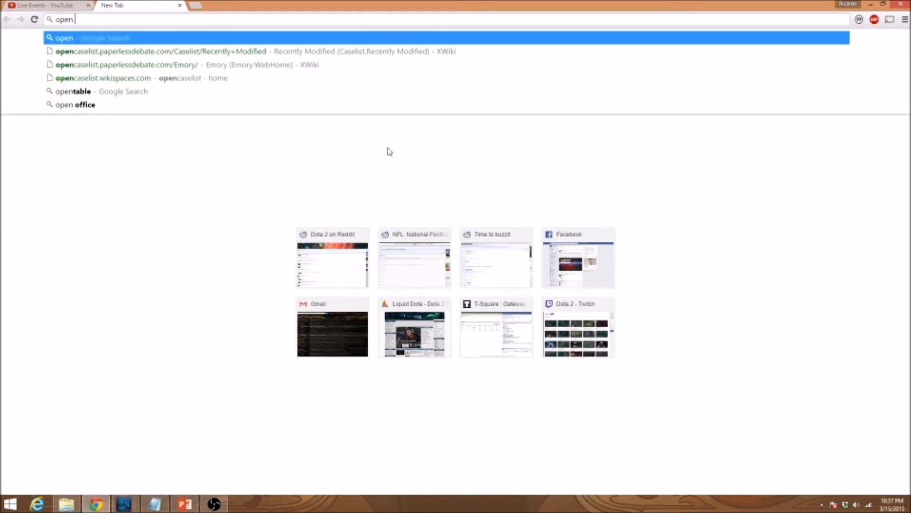
key("BackSpace")
key("BackSpace")
type("oadcaster")
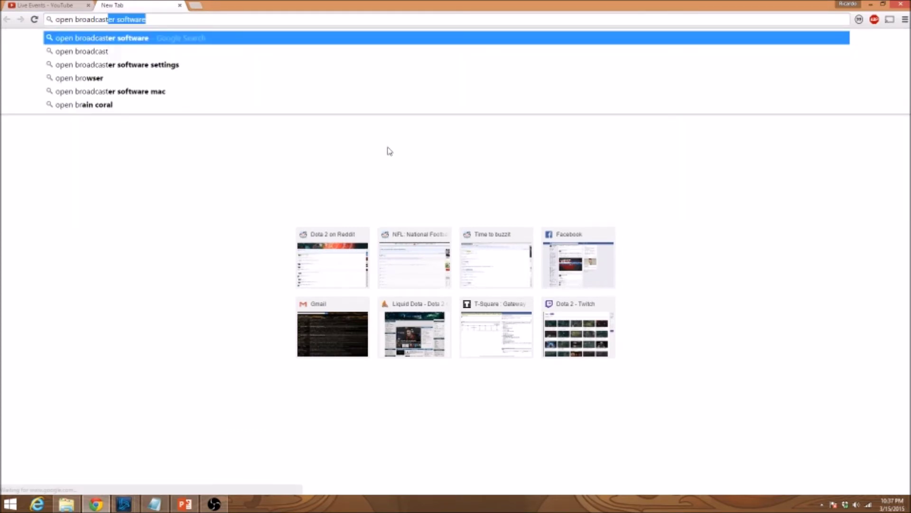
type(" software")
key("Return")
left_click(124, 116)
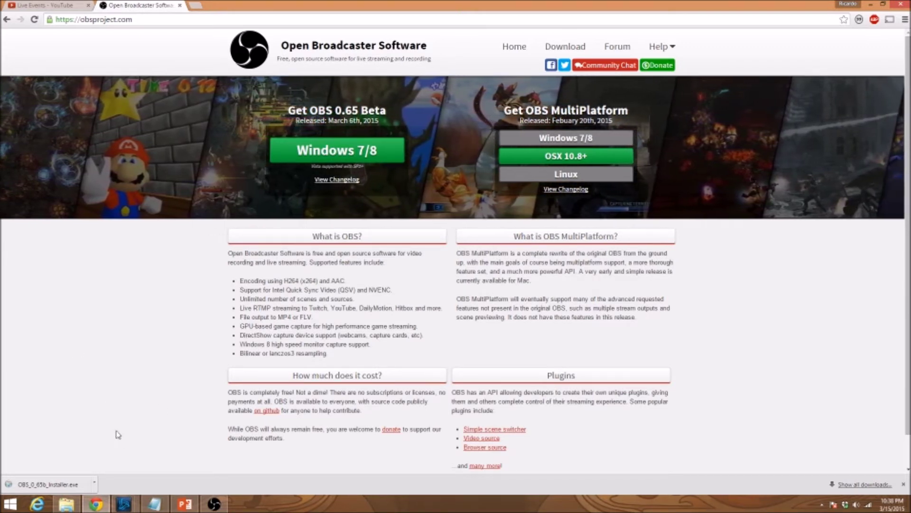
Inspect the OBS_0_65b_Installer.exe download's options, then return to OBS.
left_click(94, 485)
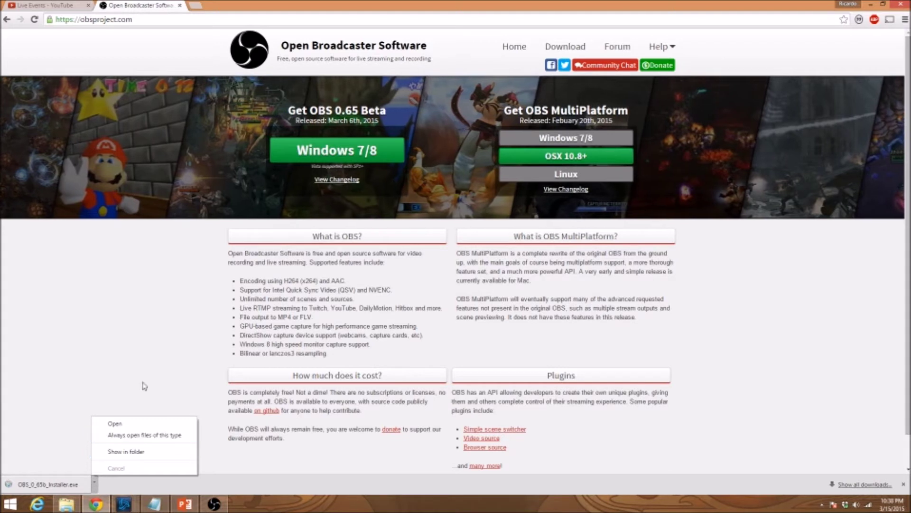
key("Escape")
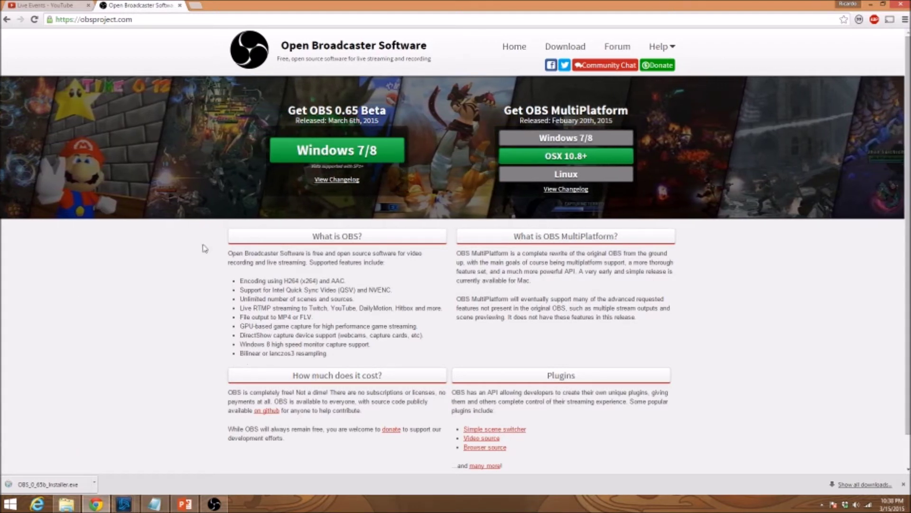
left_click(215, 504)
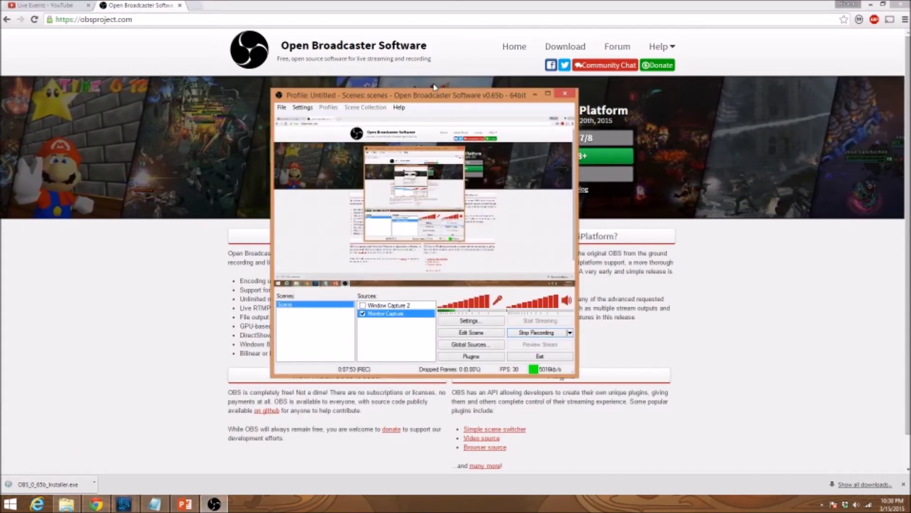
Minimize the PowerPoint slideshow and enlarge and reposition the OBS window.
left_click_drag(401, 101, 393, 83)
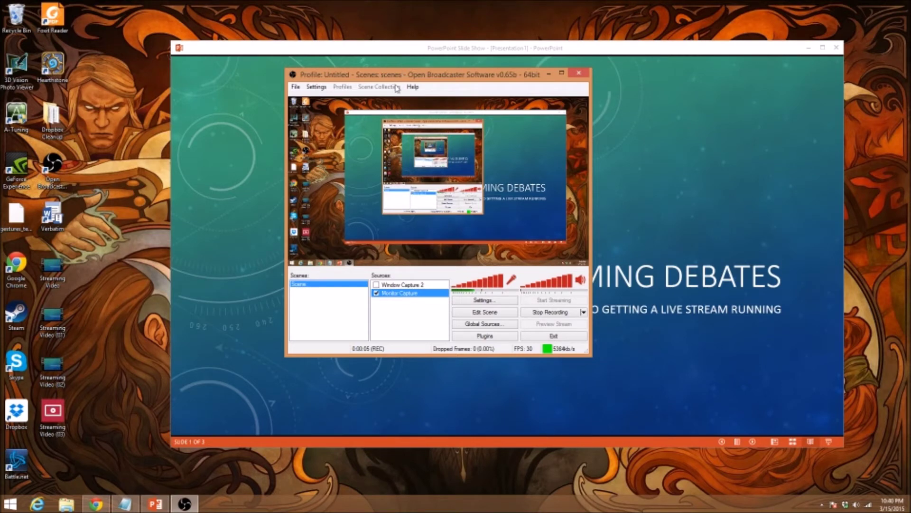
left_click_drag(399, 78, 342, 60)
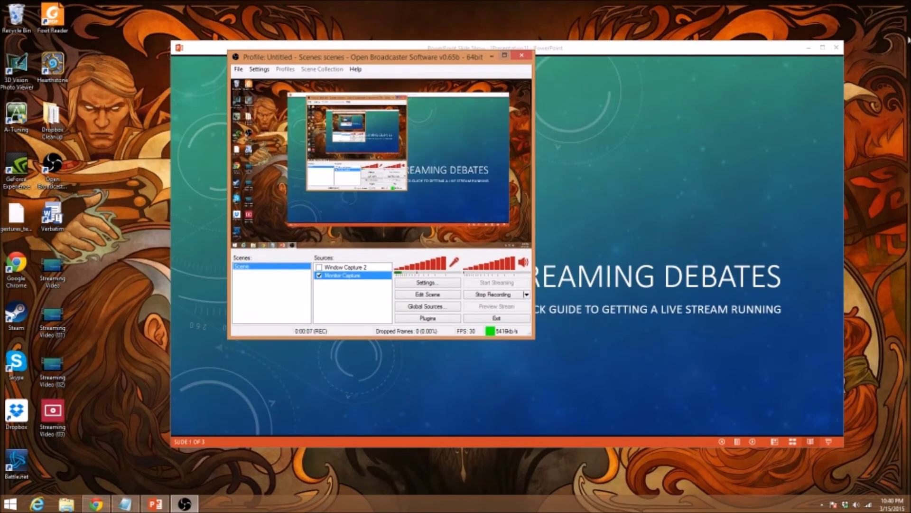
left_click(808, 49)
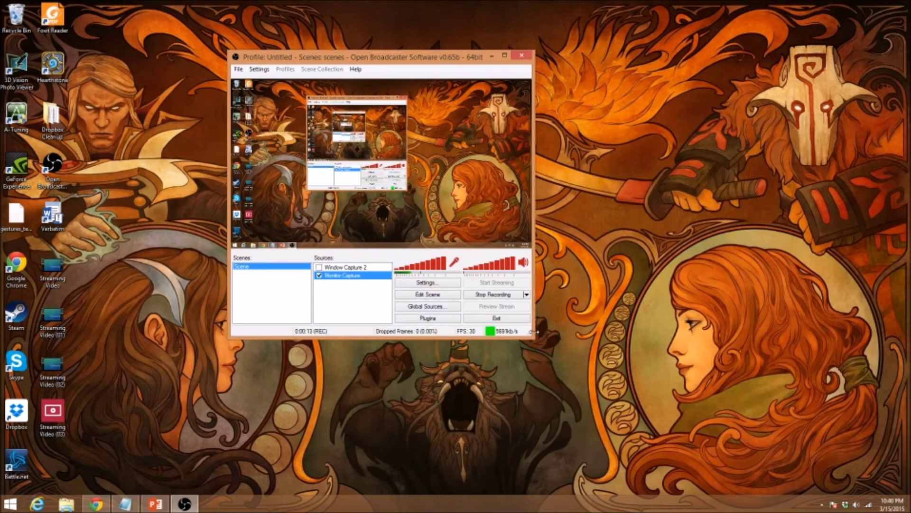
left_click_drag(529, 333, 888, 485)
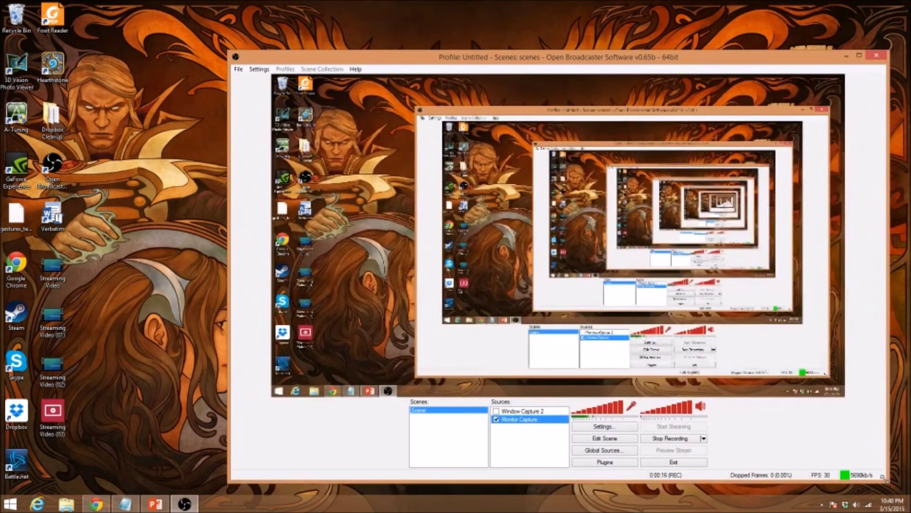
left_click_drag(497, 71, 433, 46)
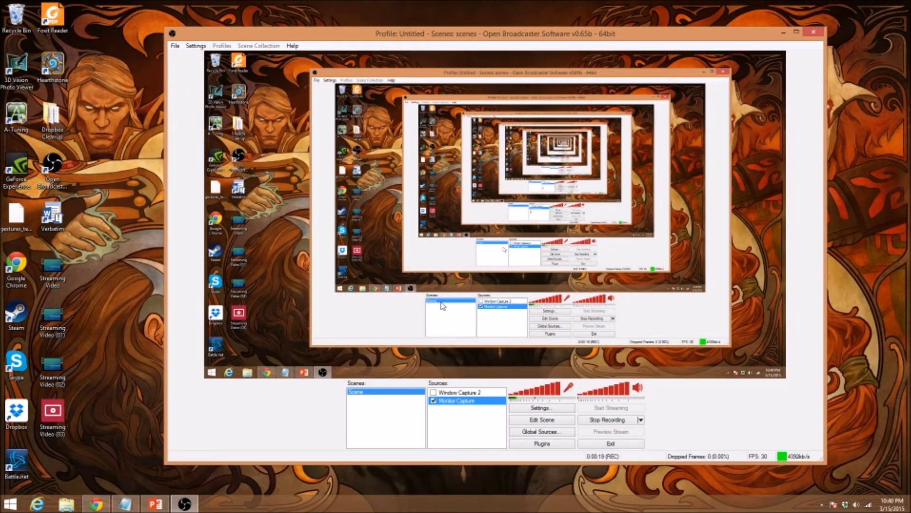
Check the OBS Settings menu, then bring up the add-source menu in Sources.
left_click(194, 46)
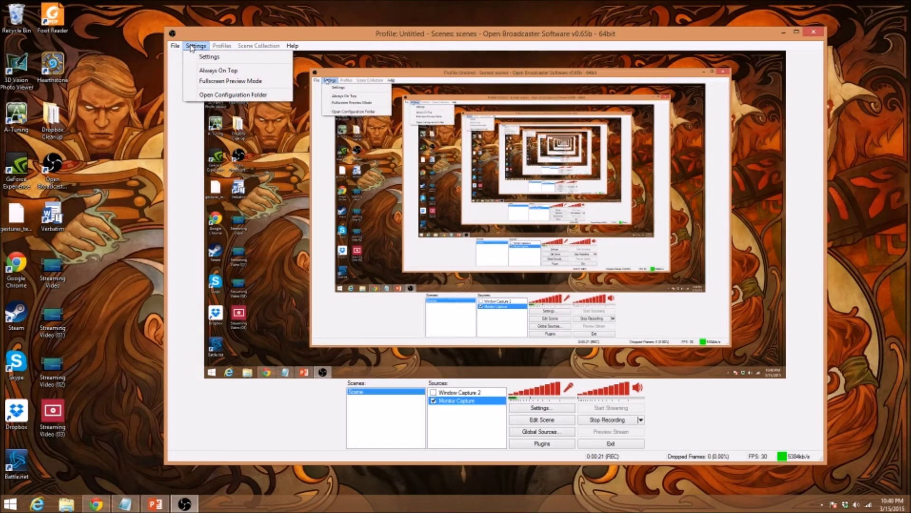
left_click(193, 46)
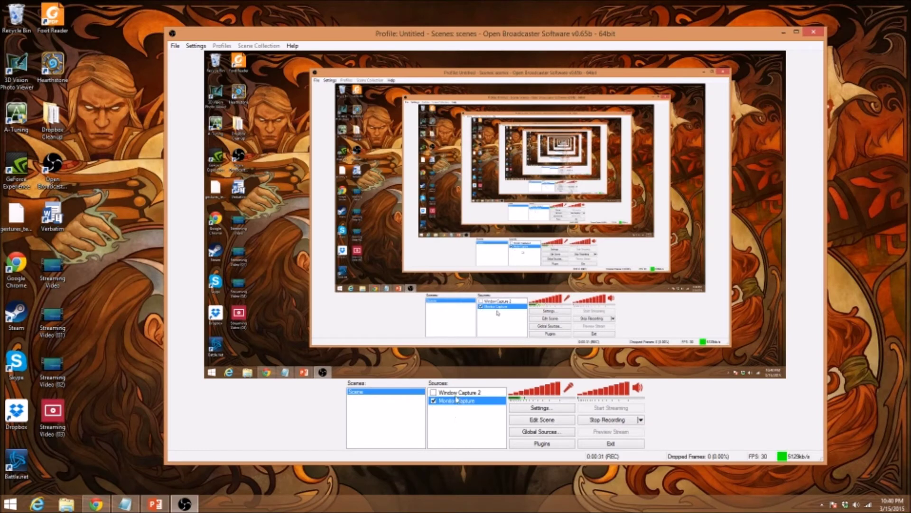
left_click(194, 46)
left_click(194, 46)
right_click(457, 414)
Add a video capture source named Camera 1 using the HD Pro Webcam C920.
mouse_move(488, 422)
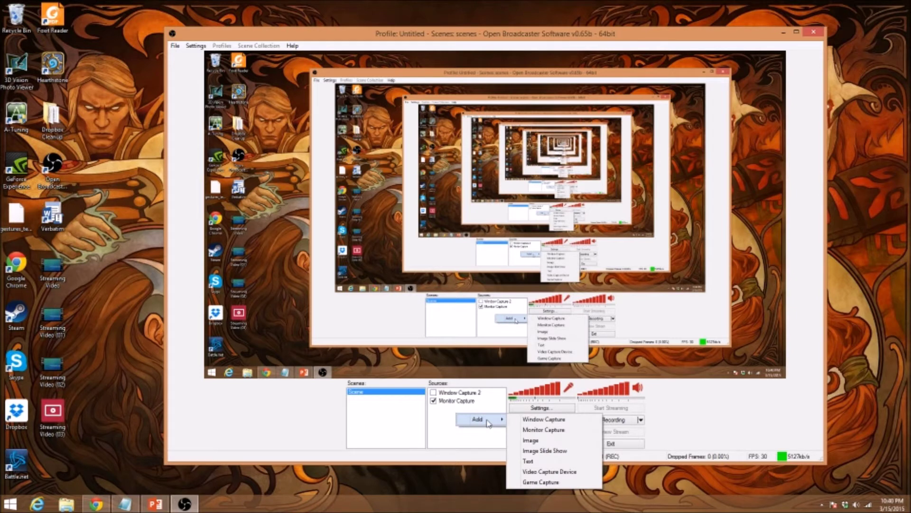
left_click(461, 427)
right_click(472, 416)
mouse_move(499, 428)
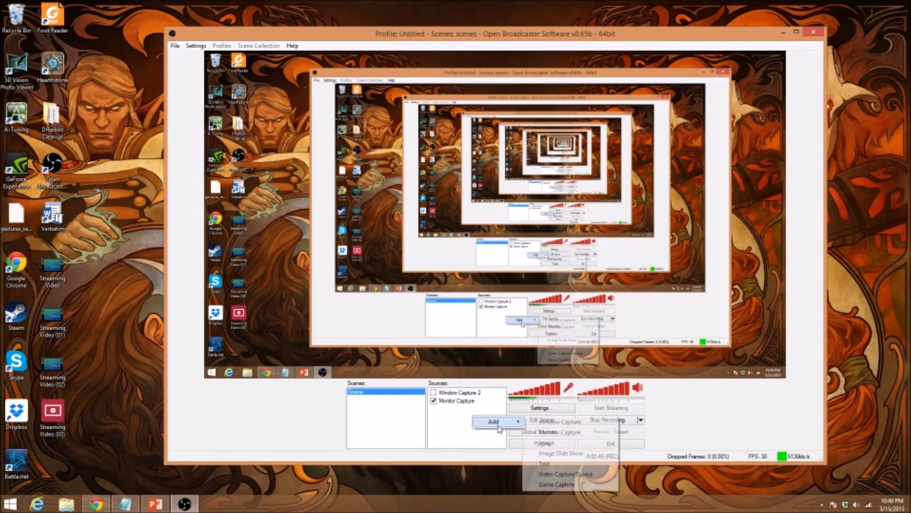
left_click(565, 474)
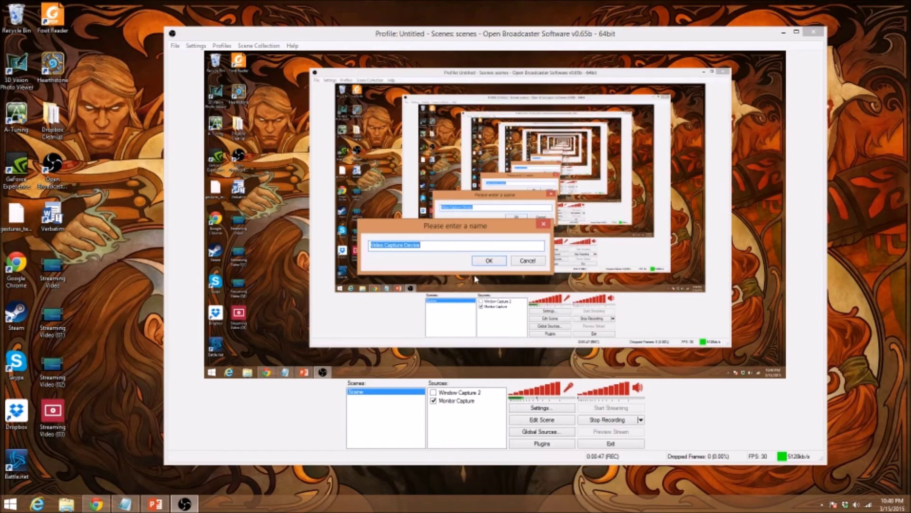
type("x")
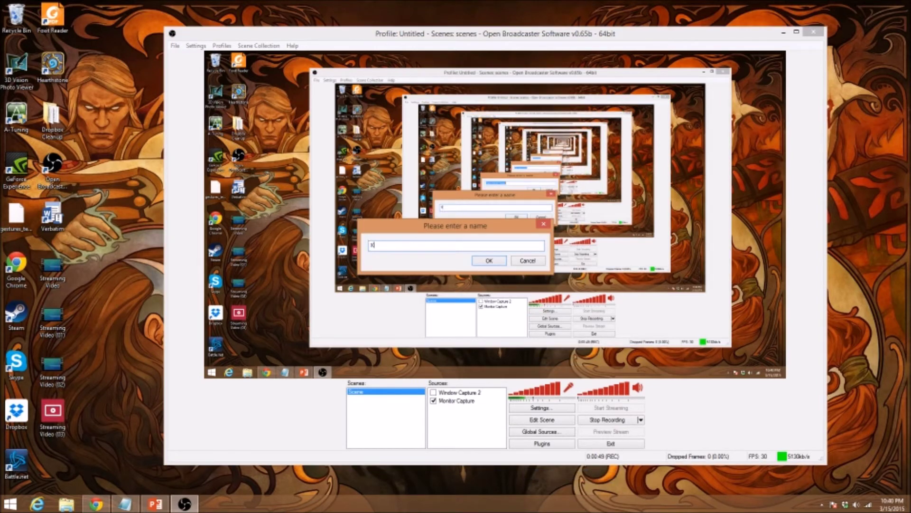
key("Return")
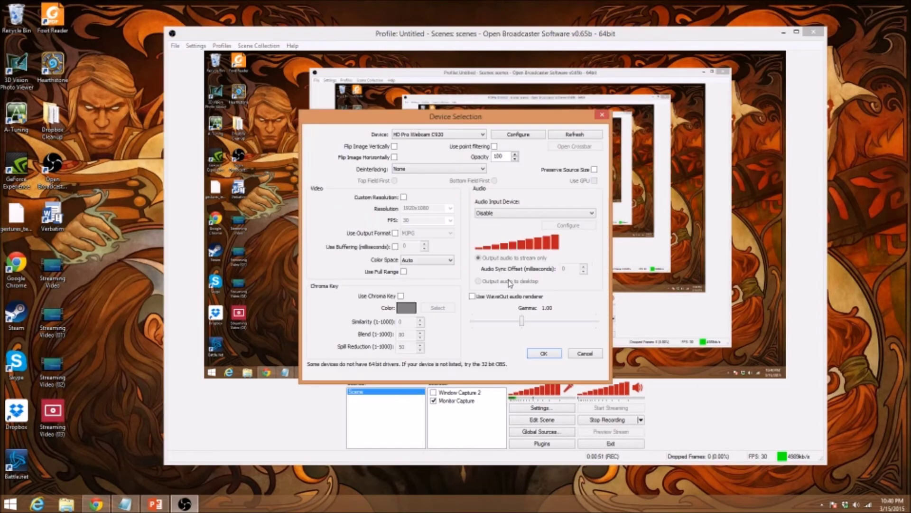
left_click(446, 135)
left_click(447, 135)
left_click(546, 357)
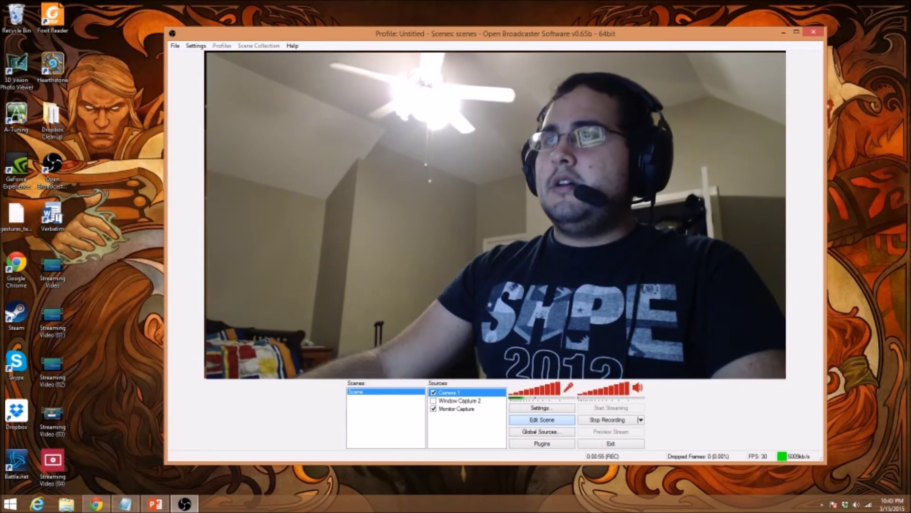
Select the Monitor Capture source and open the Encoding settings page.
left_click(456, 408)
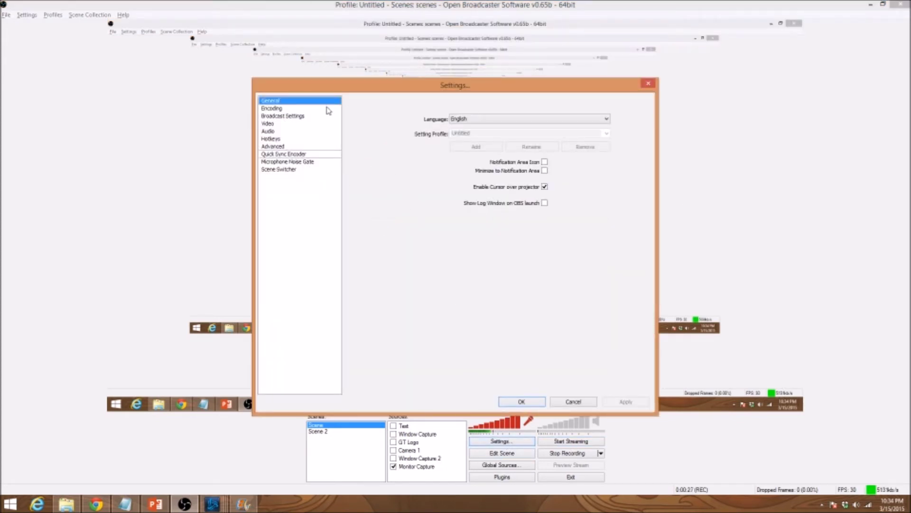
left_click(275, 108)
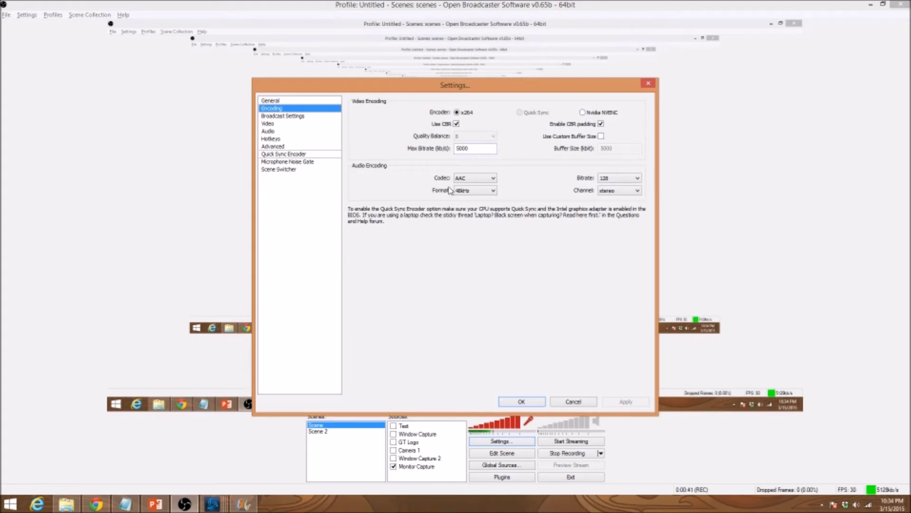
Set the max bitrate to 5000 and apply it.
left_click(475, 151)
left_click_drag(492, 147, 456, 148)
type("2000")
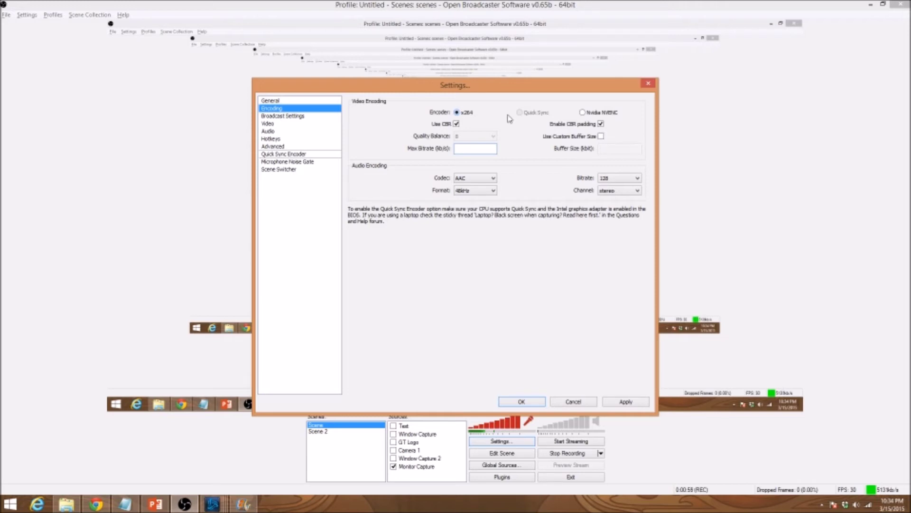
key("BackSpace")
type("5000")
left_click(625, 402)
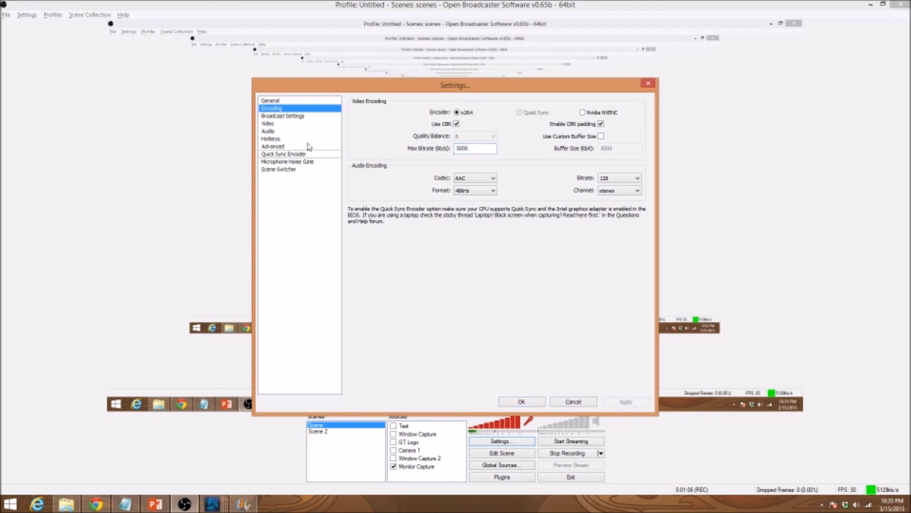
Review Broadcast Settings keeping Live Stream and Youtube, select the stream key, then switch to Chrome.
left_click(305, 117)
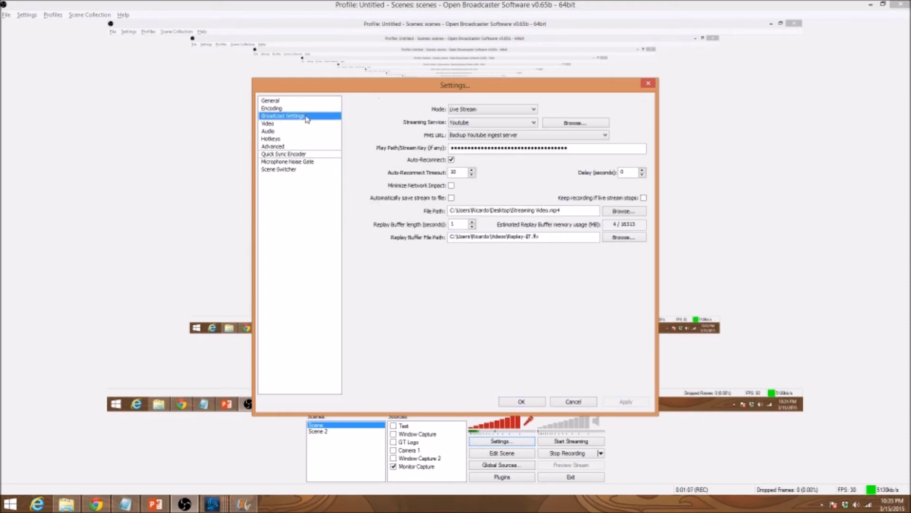
left_click(491, 114)
left_click(491, 109)
left_click(470, 124)
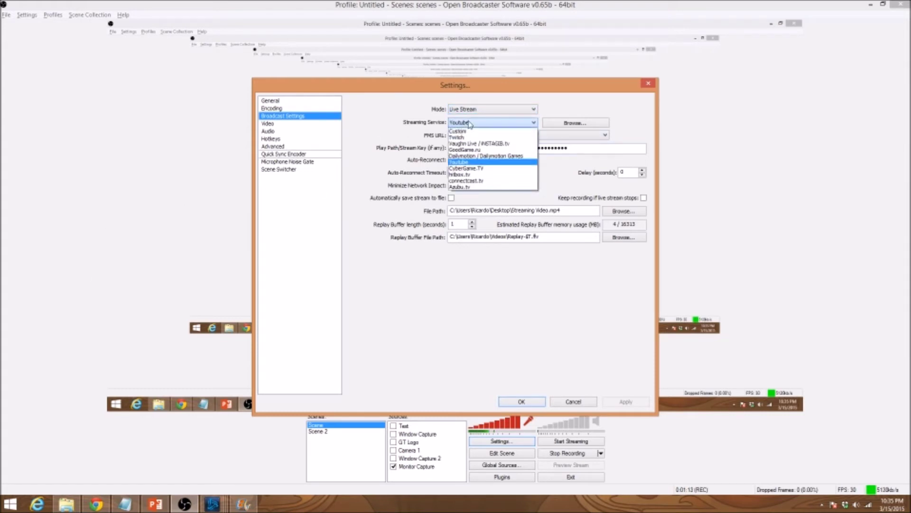
left_click(483, 159)
double_click(492, 148)
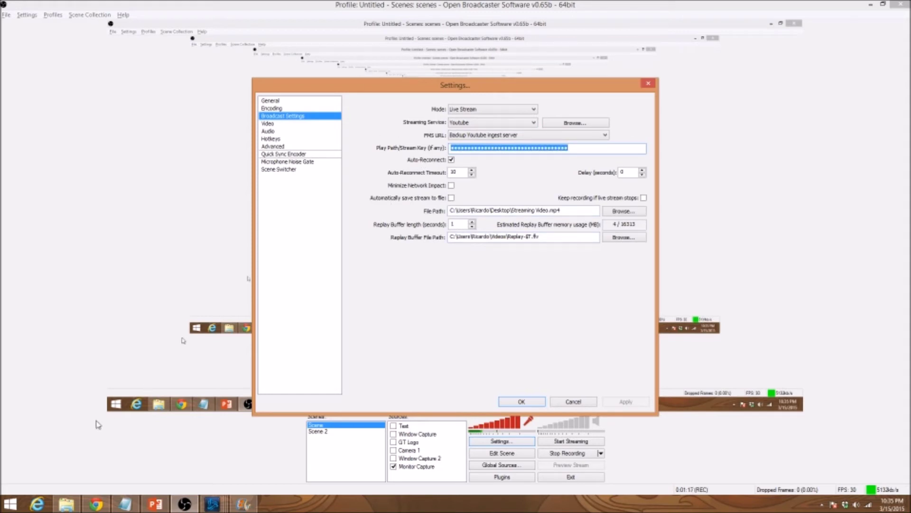
left_click(96, 505)
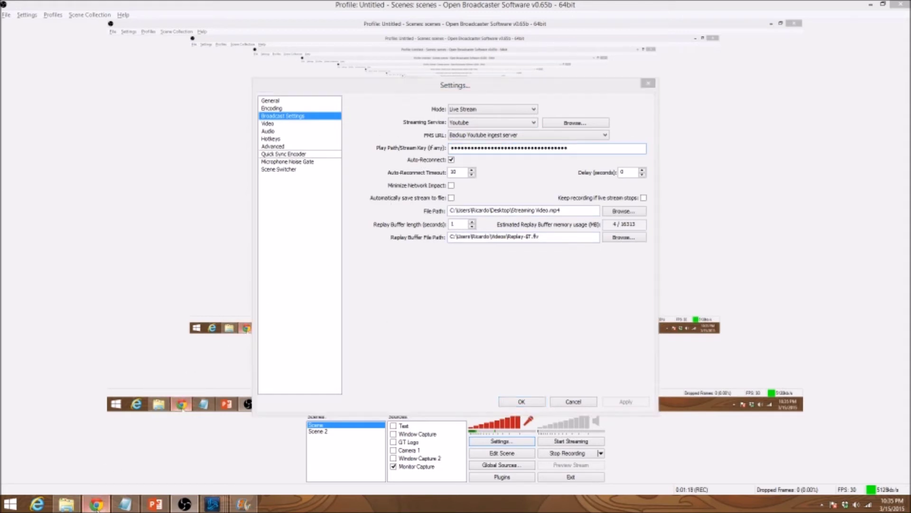
left_click(99, 20)
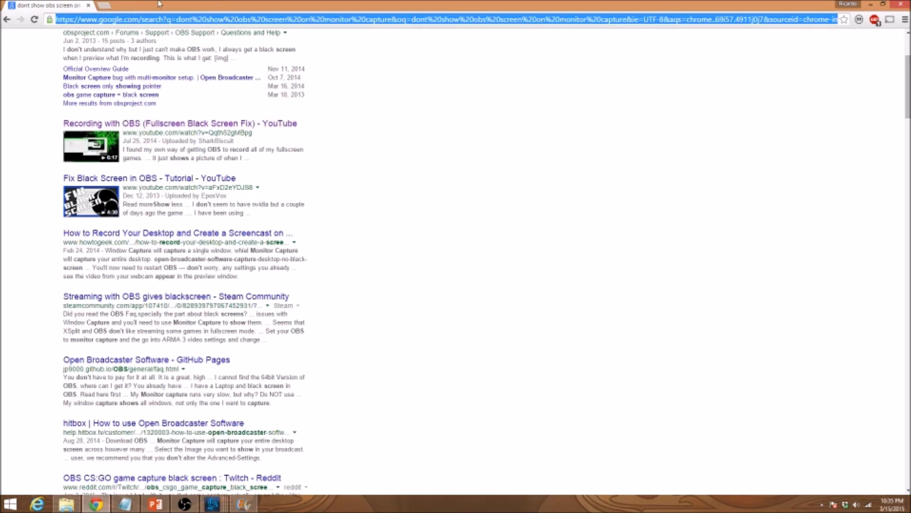
Load YouTube and sign out of the current account.
type("youtube.com")
key("Return")
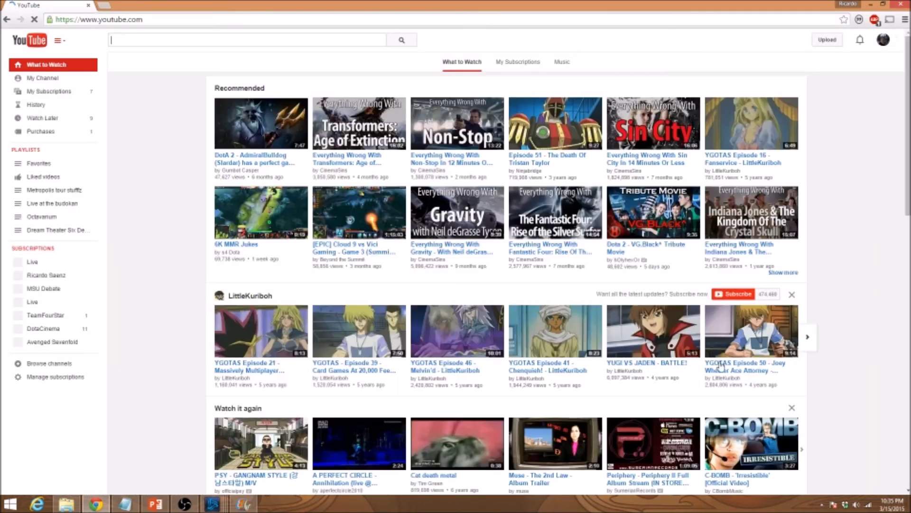
left_click(883, 41)
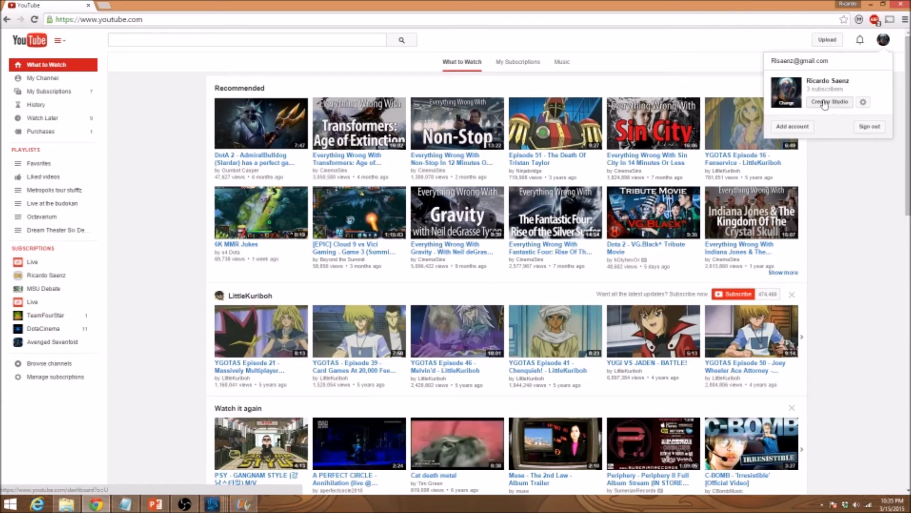
left_click(876, 132)
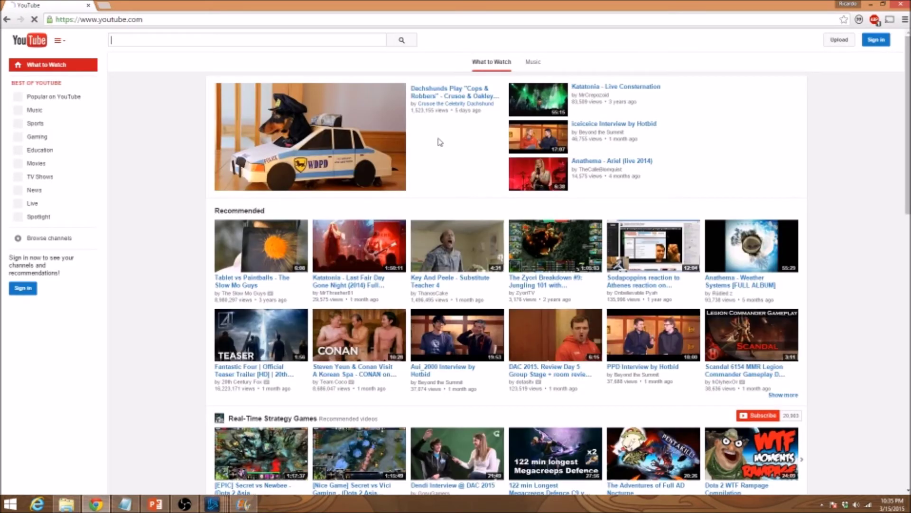
Sign in with the streaming channel's account and password, then open Creator Studio.
left_click(884, 40)
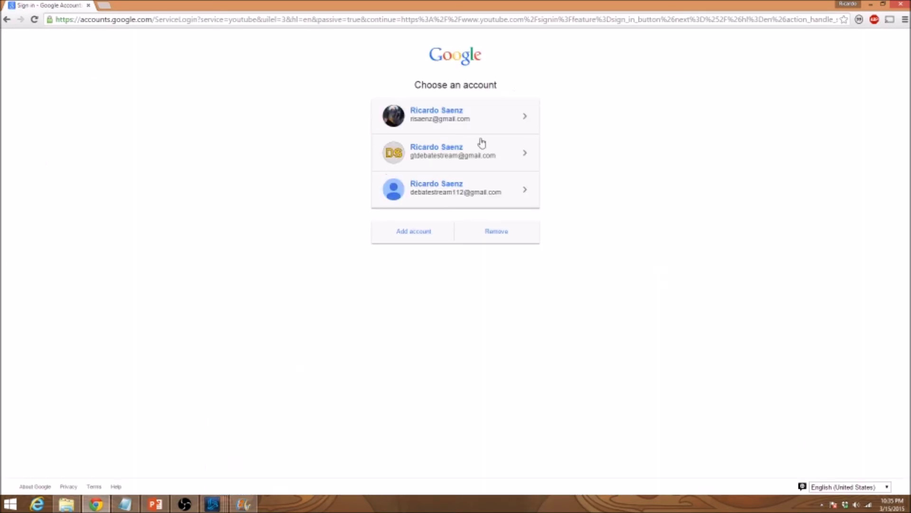
left_click(456, 196)
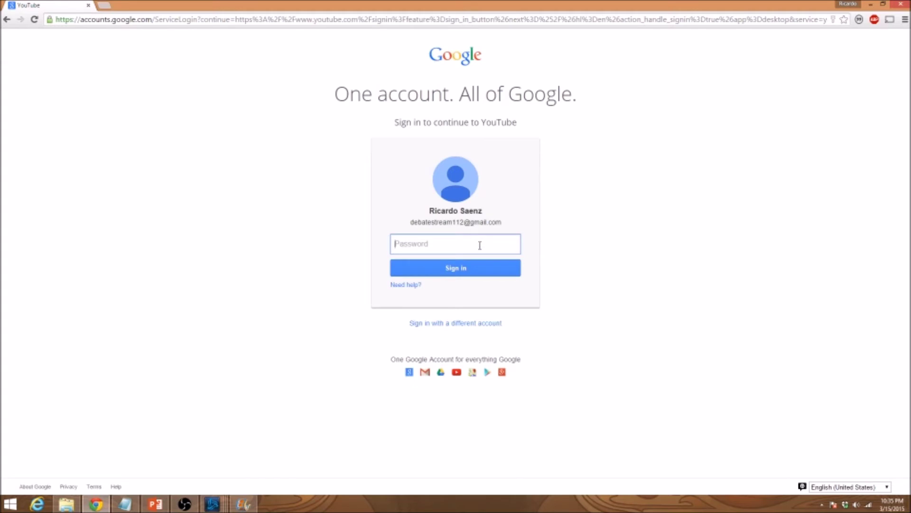
type("•••••••")
key("BackSpace")
key("BackSpace")
key("ctrl+a")
type("••••••••")
key("Return")
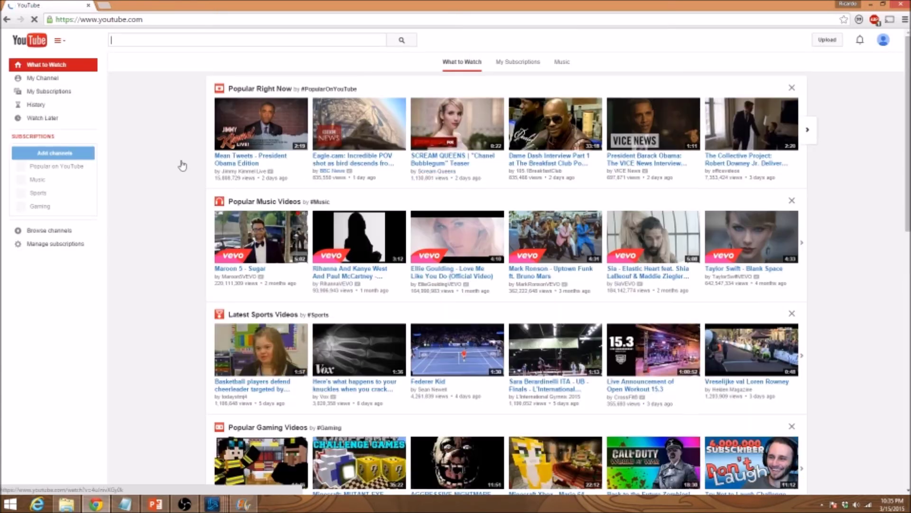
left_click(883, 40)
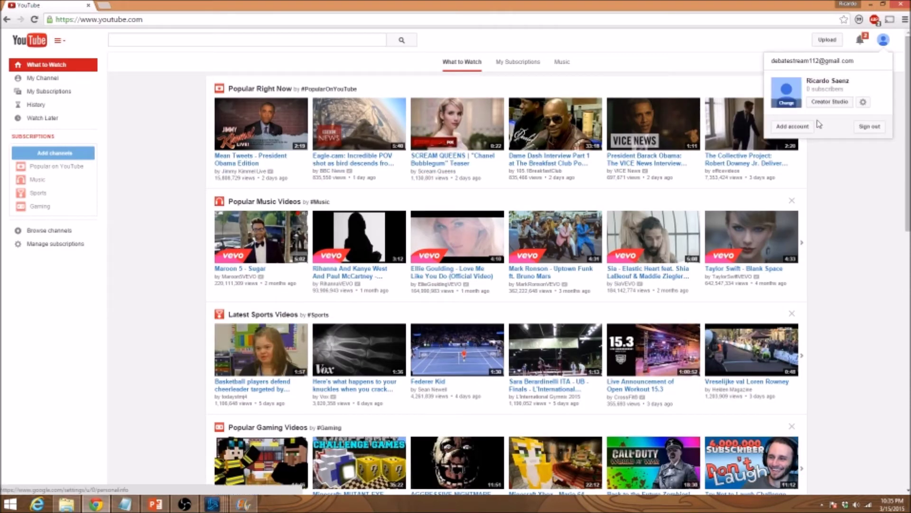
left_click(829, 101)
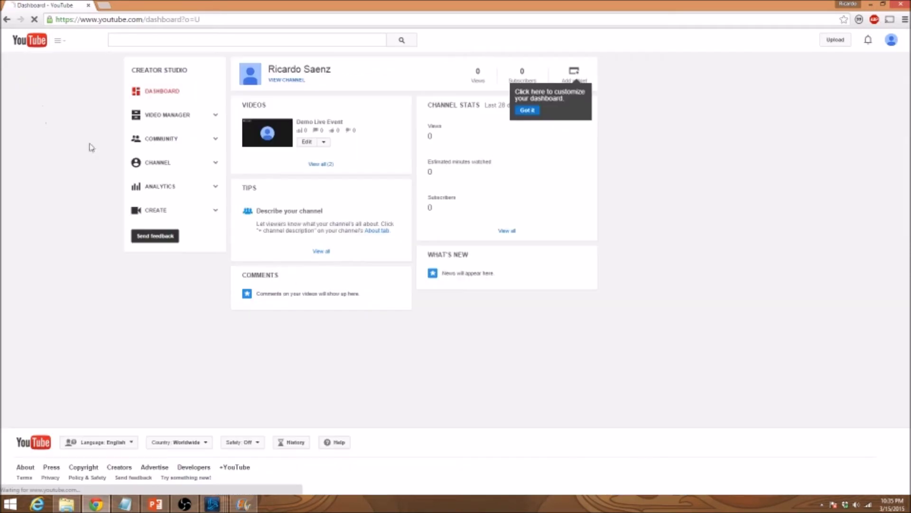
Go to Video Manager's Live Events and open the test event's ingestion settings in its Live Control Room.
left_click(184, 114)
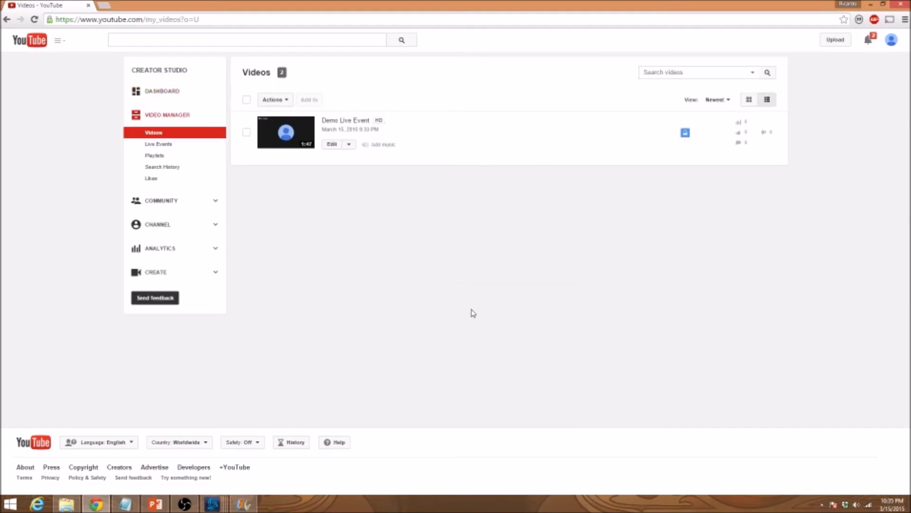
left_click(185, 144)
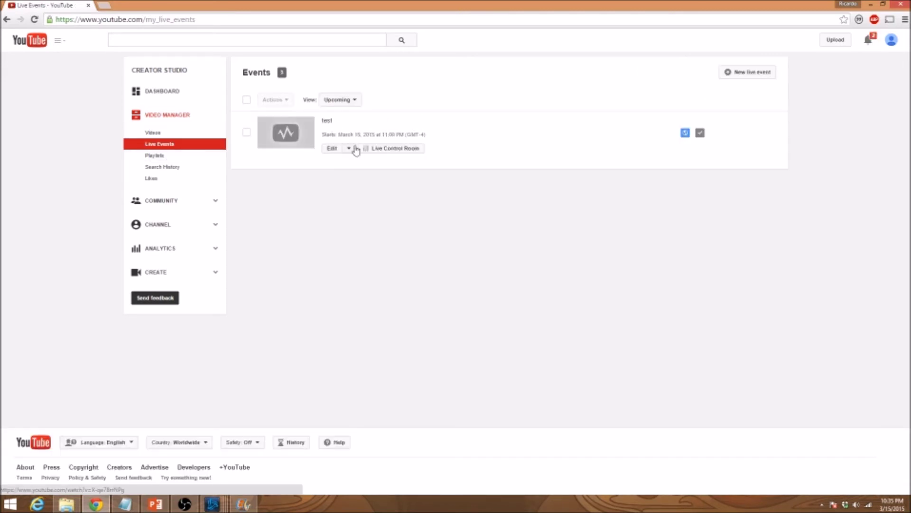
left_click(398, 149)
left_click(350, 72)
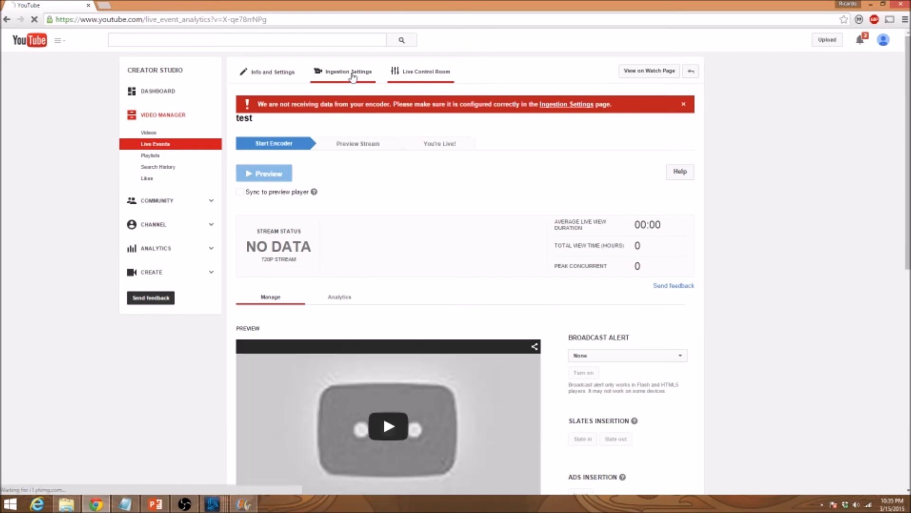
Select the full Stream Name value in the ingestion settings.
scroll(337, 281, "down", 4)
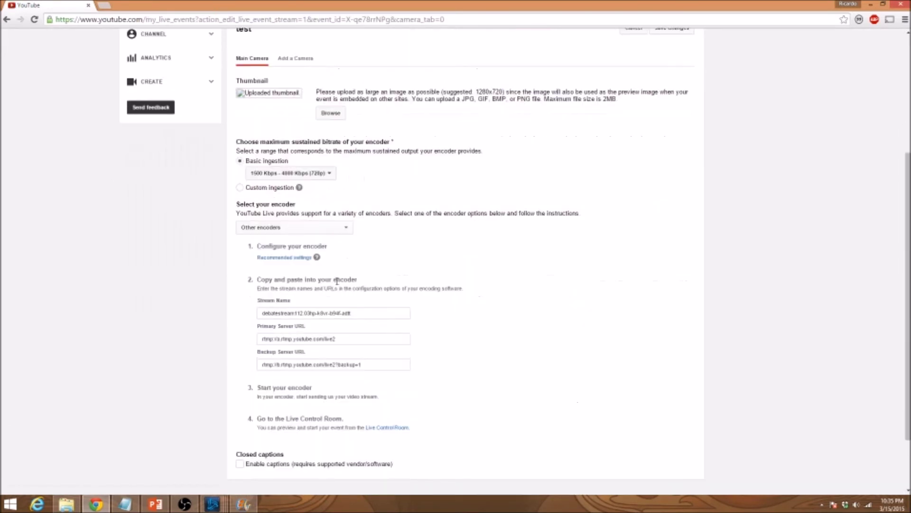
left_click(369, 316)
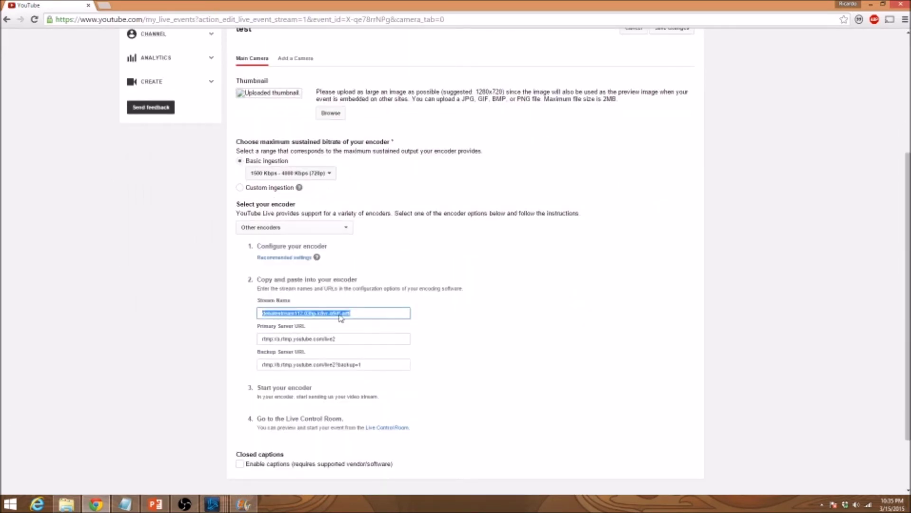
left_click(324, 312)
left_click(321, 311)
left_click(326, 316)
Paste the event's stream key into Play Path/Stream Key, set FMS URL to Primary Youtube ingest server, and apply.
left_click(193, 507)
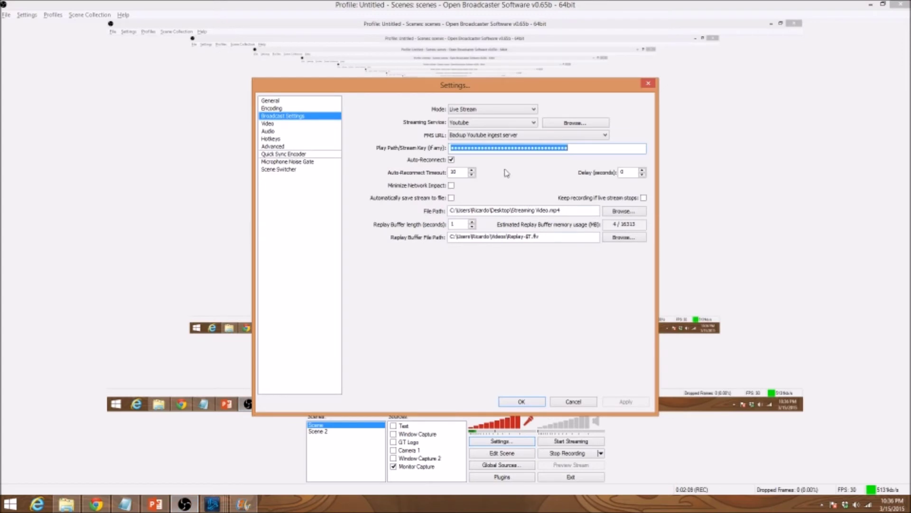
key("ctrl+v")
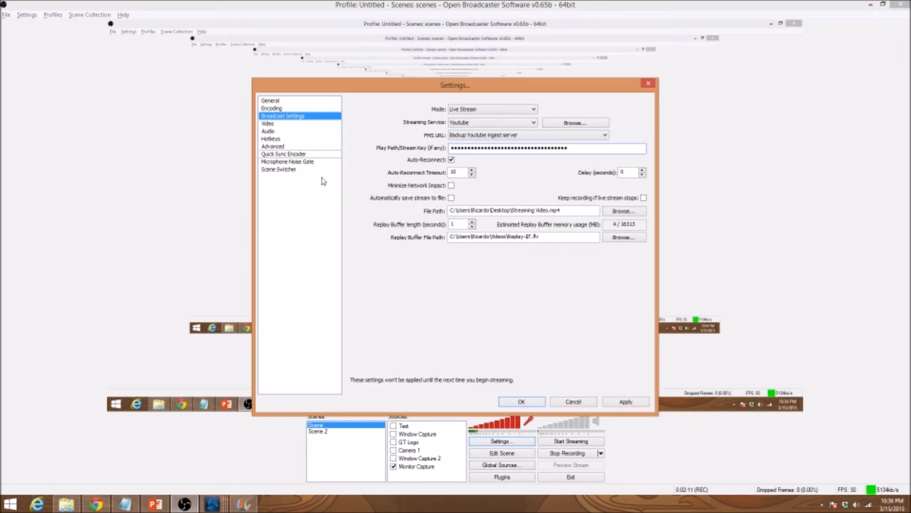
left_click(497, 134)
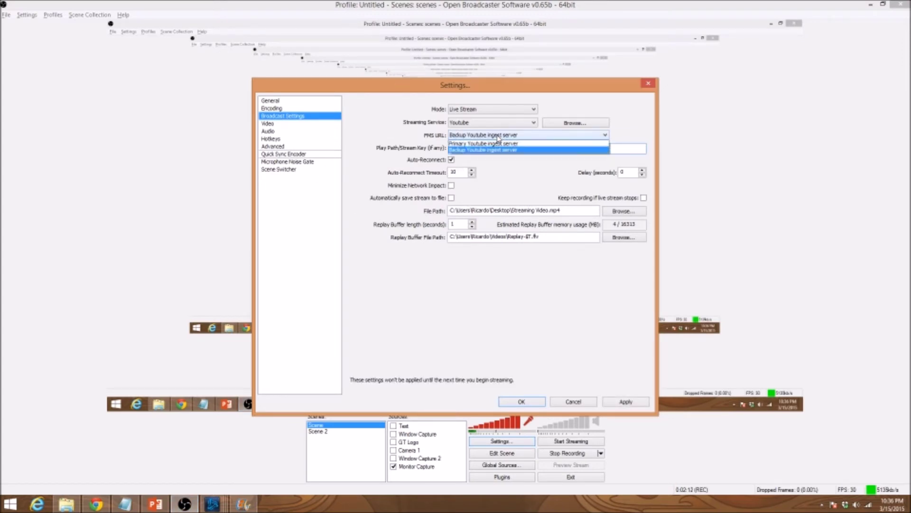
left_click(476, 148)
left_click(626, 401)
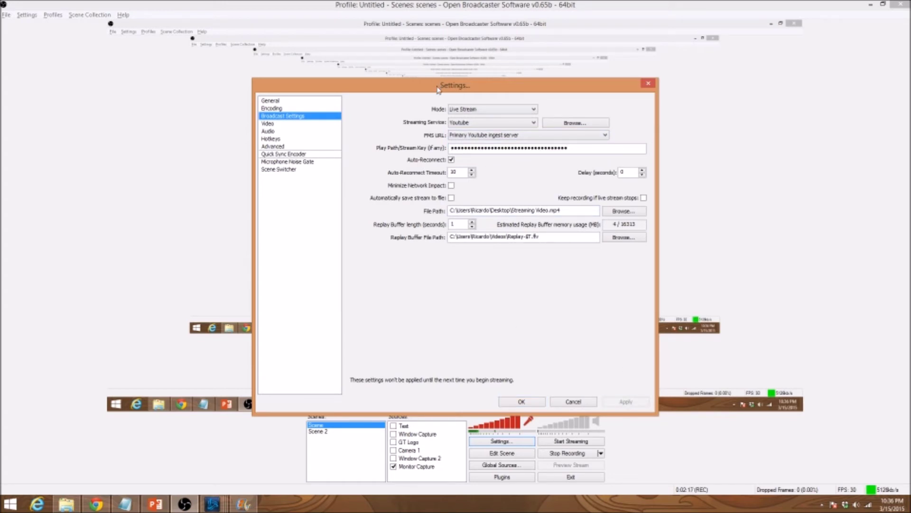
left_click_drag(438, 88, 451, 50)
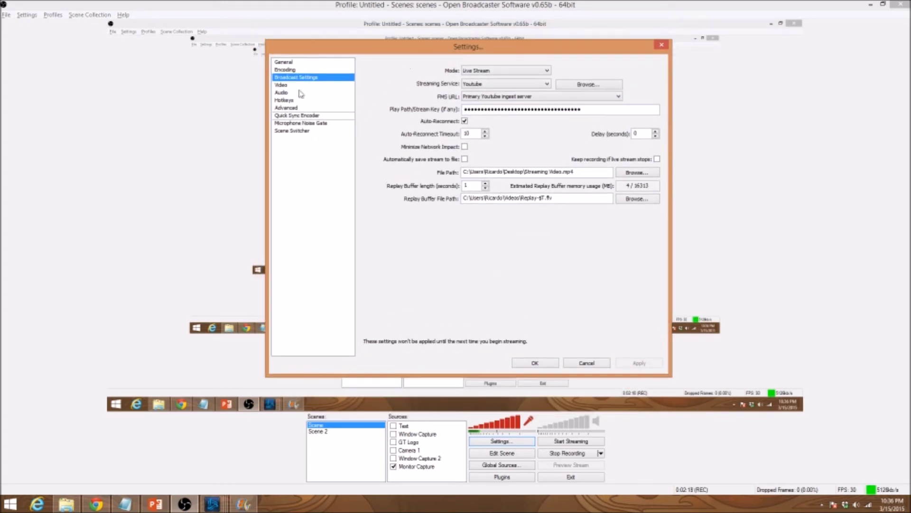
left_click(323, 85)
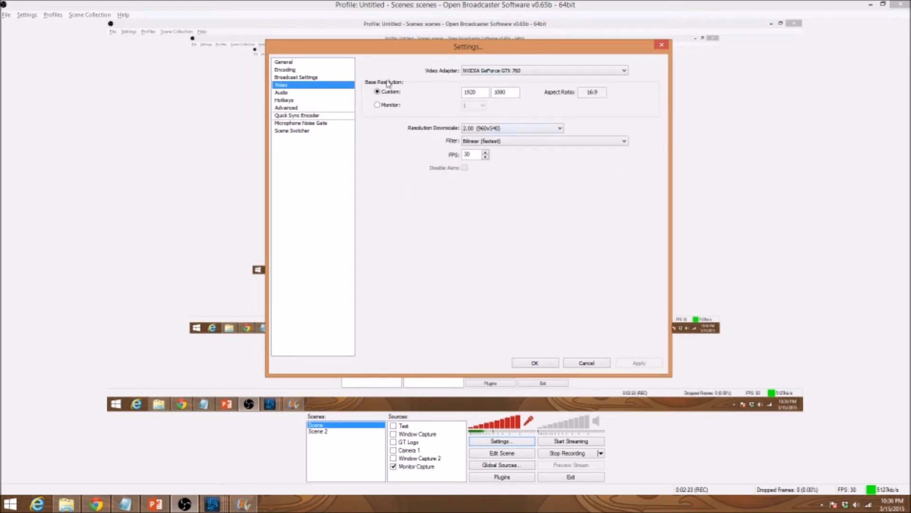
Set the resolution downscale to none for a full 1920x1080 output and apply.
left_click(489, 127)
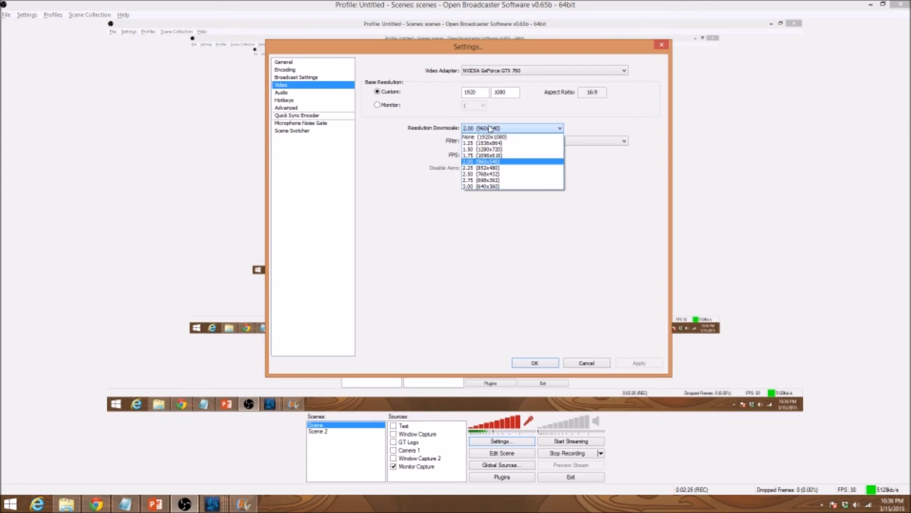
left_click(489, 134)
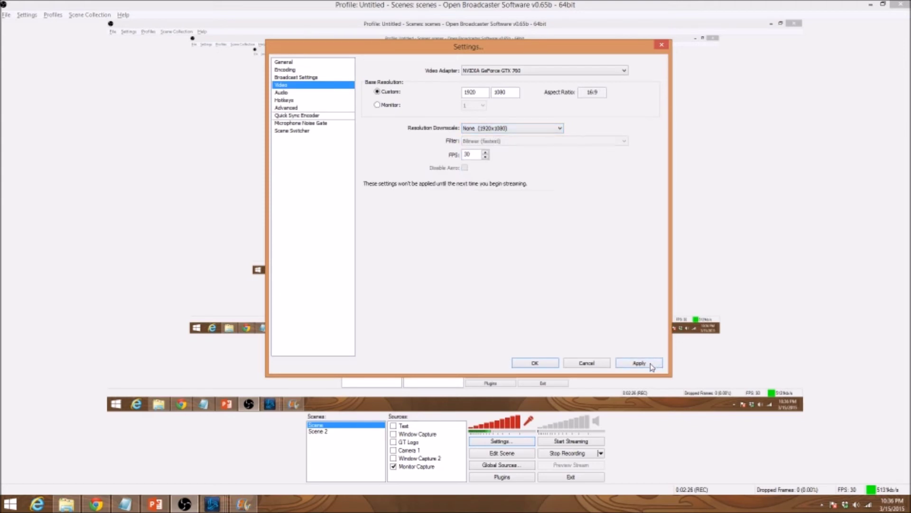
left_click(652, 365)
left_click(308, 93)
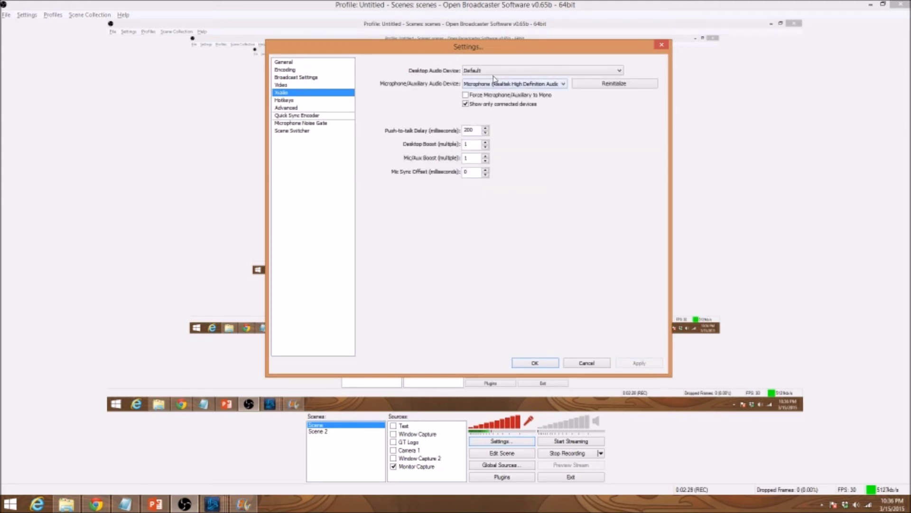
left_click(287, 85)
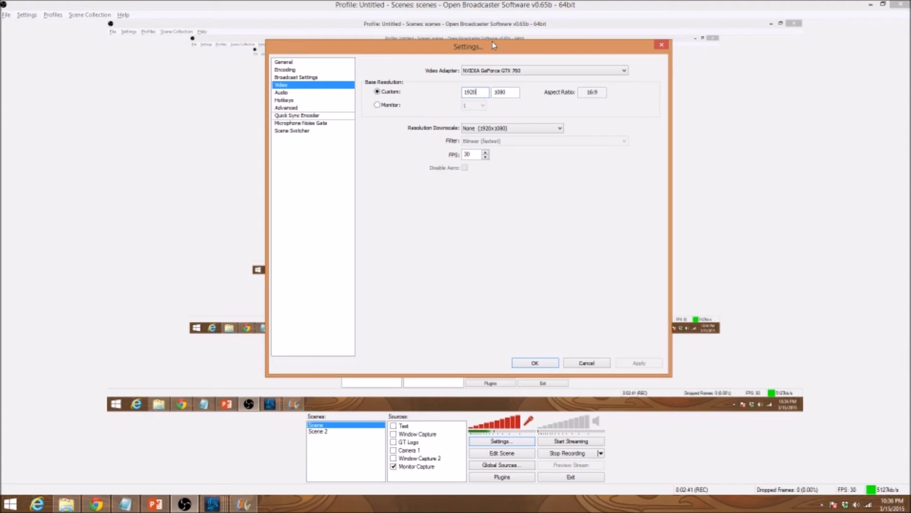
Try other custom base resolution values, such as width 4096 and 1280.
key("BackSpace")
key("BackSpace")
key("BackSpace")
type("4096")
key("Tab")
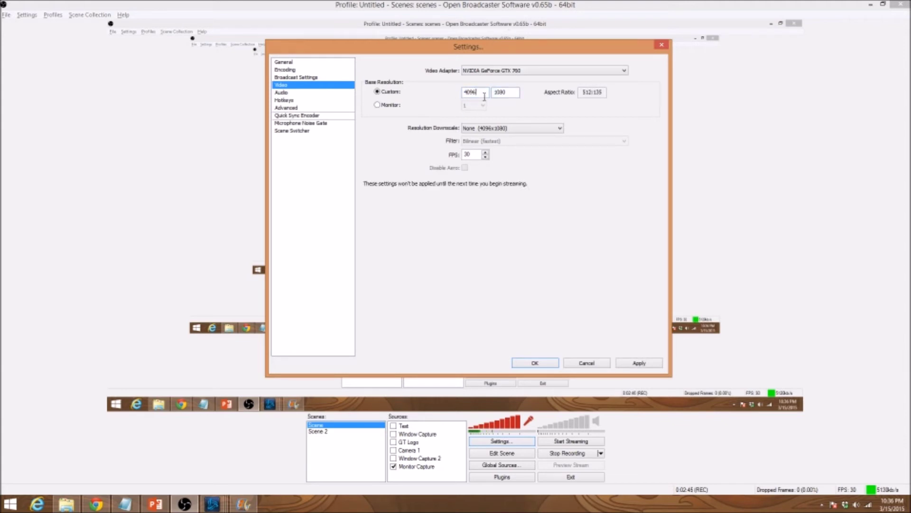
key("BackSpace")
key("BackSpace")
key("BackSpace")
key("BackSpace")
type("1280128")
Restore the custom base resolution to 1920x1080 and apply it.
left_click_drag(508, 93, 484, 93)
left_click(480, 94)
key("BackSpace")
key("BackSpace")
type("920")
key("Tab")
type("1")
left_click(638, 363)
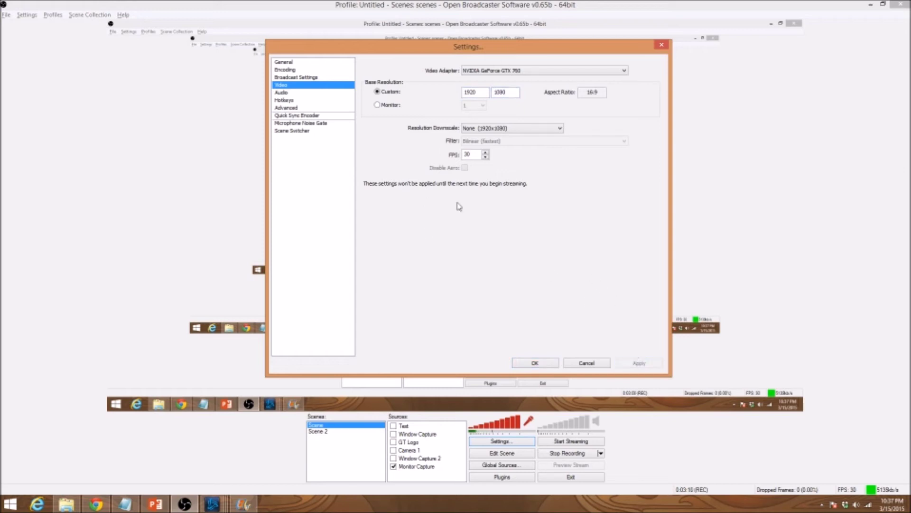
left_click(310, 93)
Keep Desktop audio on Default and the Microphone on Realtek High Definition, then apply.
left_click(517, 71)
left_click(517, 72)
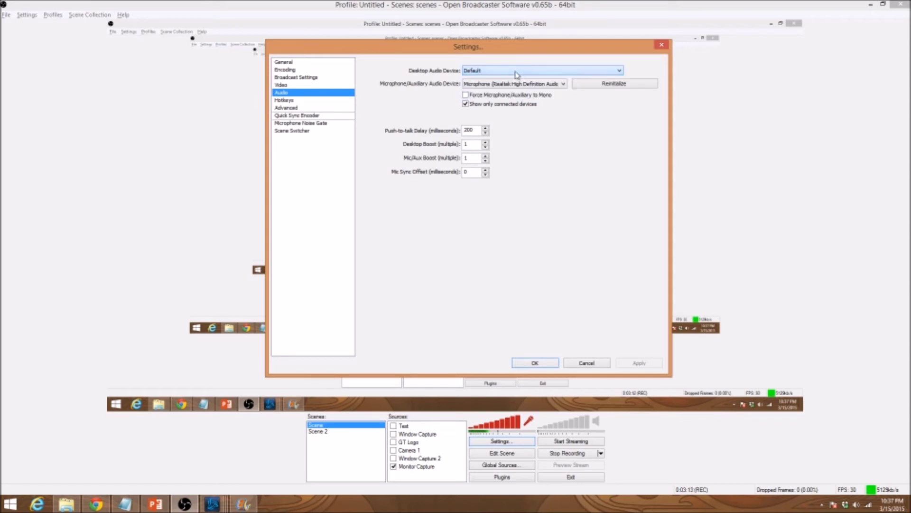
left_click(509, 84)
left_click(508, 84)
left_click(507, 83)
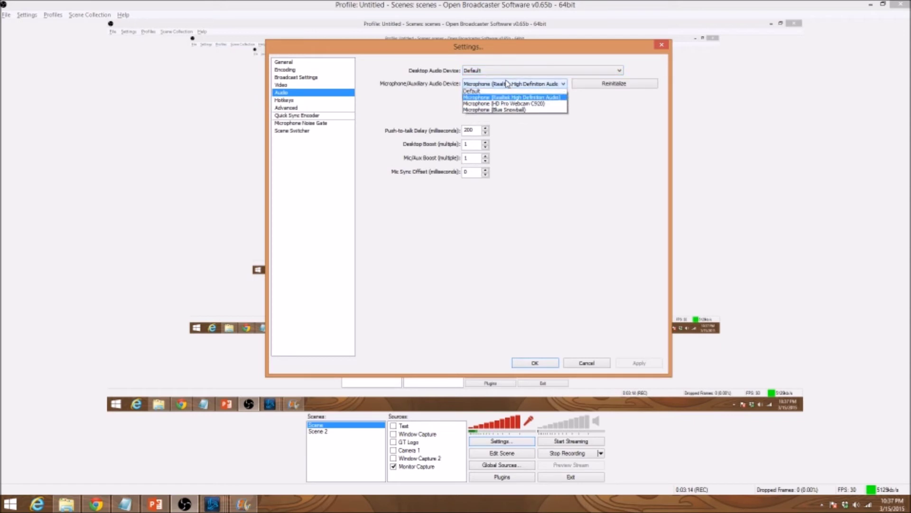
left_click(505, 83)
left_click(507, 83)
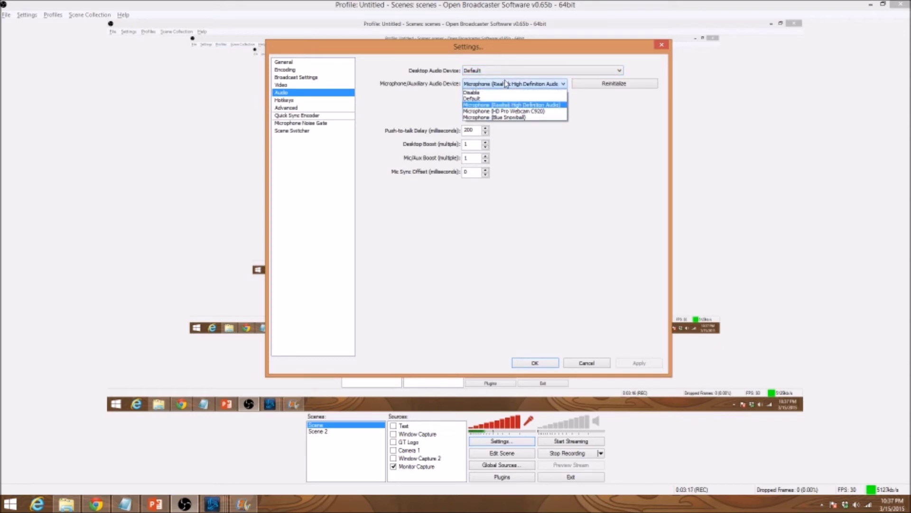
left_click(506, 84)
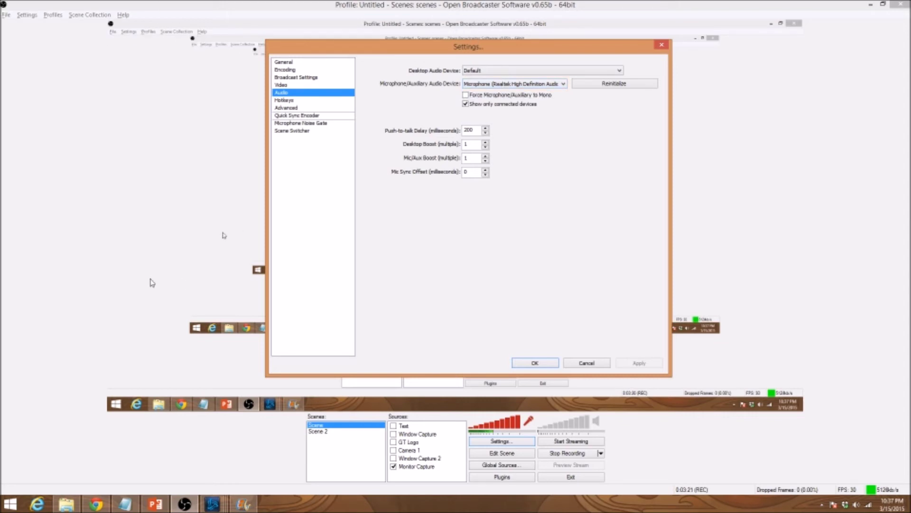
left_click(488, 85)
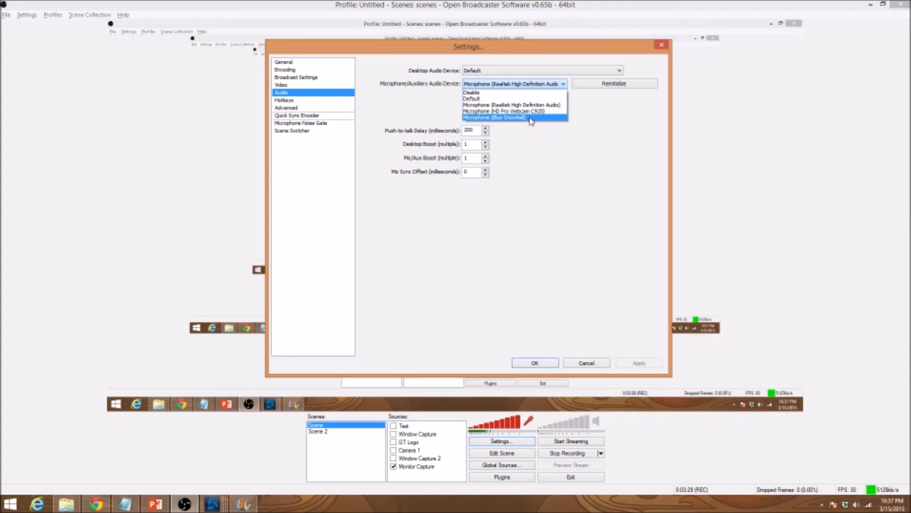
left_click(537, 104)
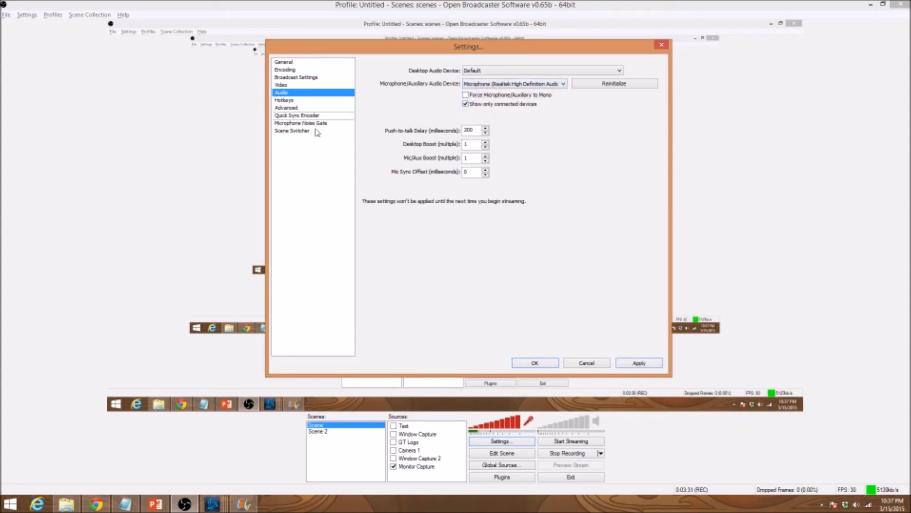
left_click(640, 363)
Review the Hotkeys, Advanced, Broadcast Settings, Quick Sync, Microphone Noise Gate and Scene Switcher pages.
left_click(324, 101)
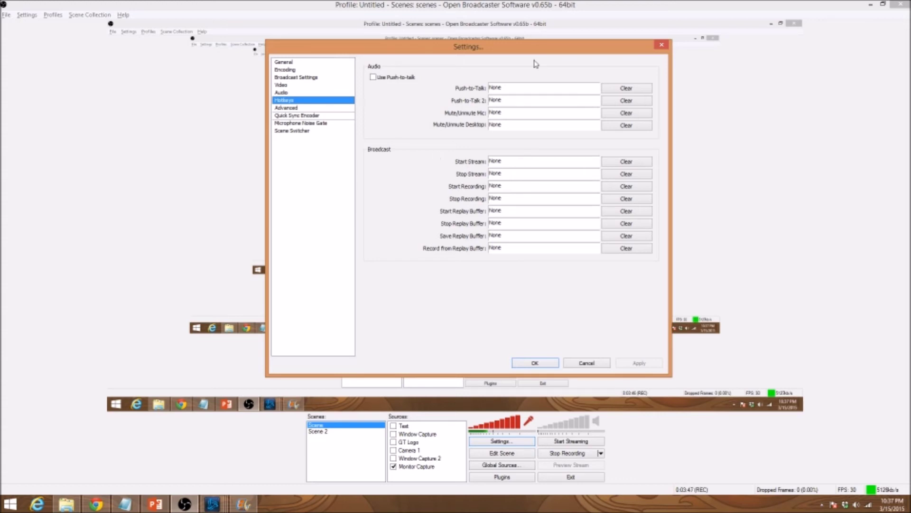
left_click(306, 108)
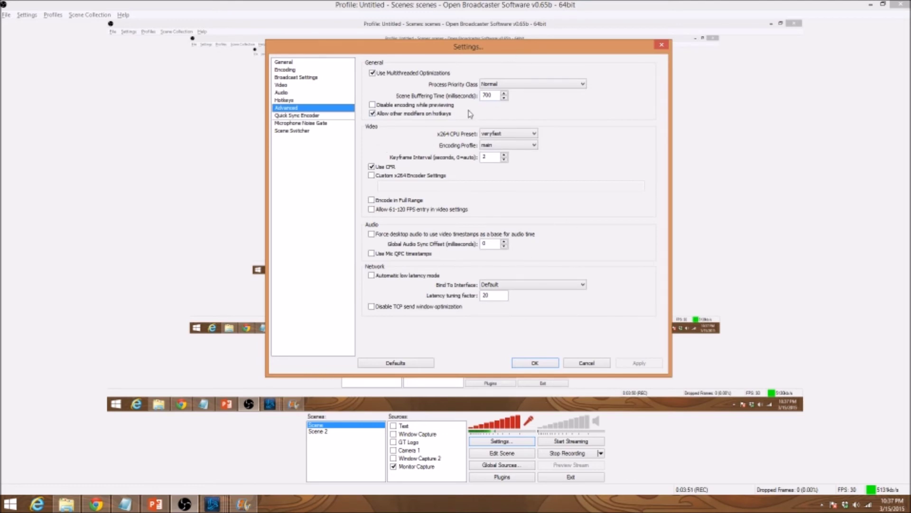
left_click(318, 78)
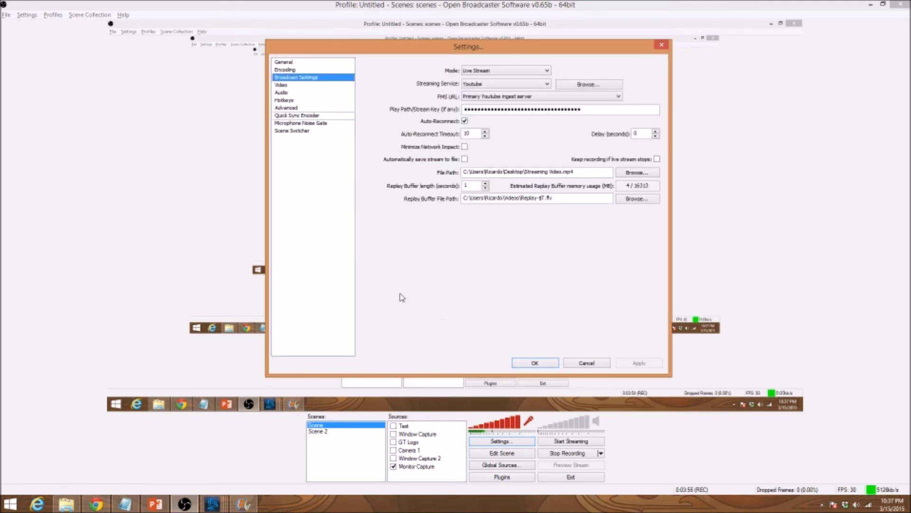
left_click(307, 102)
left_click(306, 108)
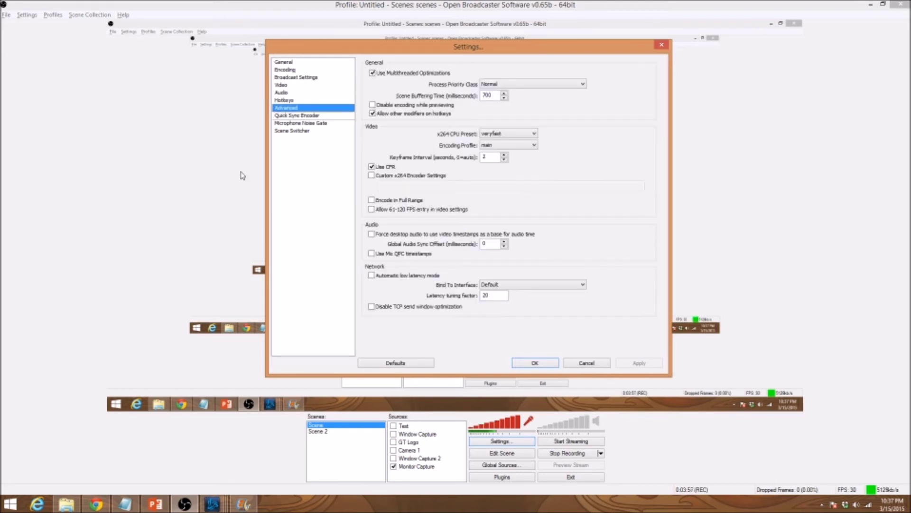
left_click(306, 116)
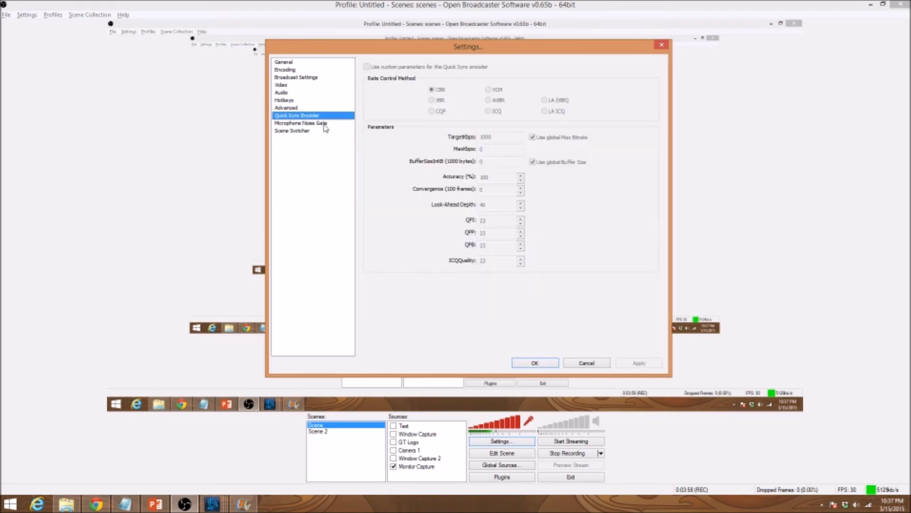
left_click(325, 124)
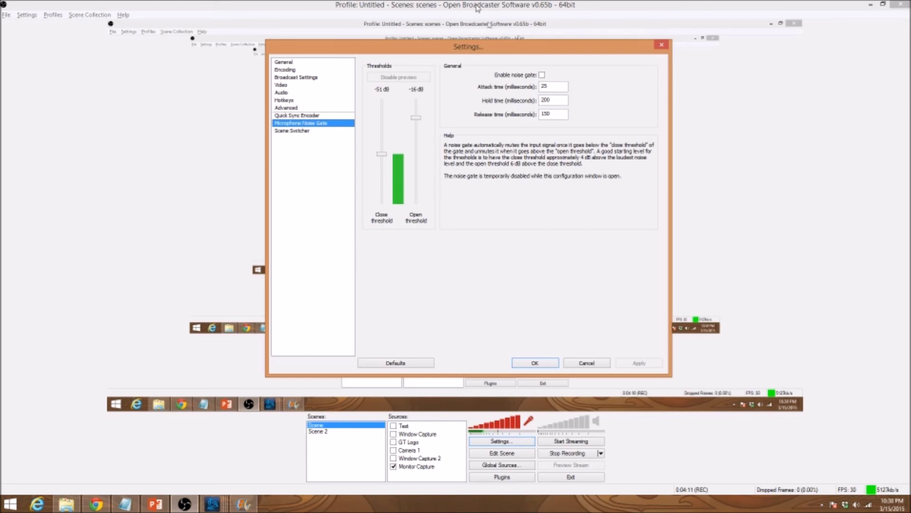
left_click(306, 131)
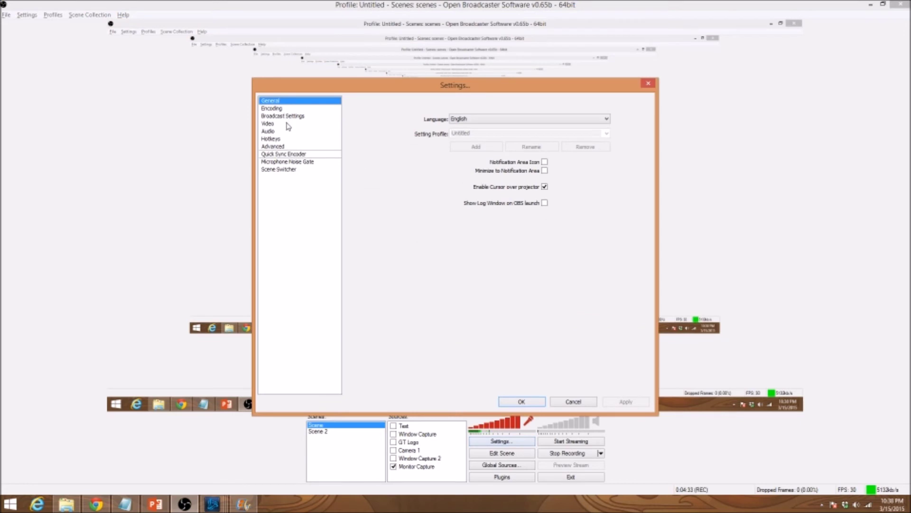
Step through the Settings categories with the arrow keys, then return to YouTube's ingestion page.
key("Down")
key("Down")
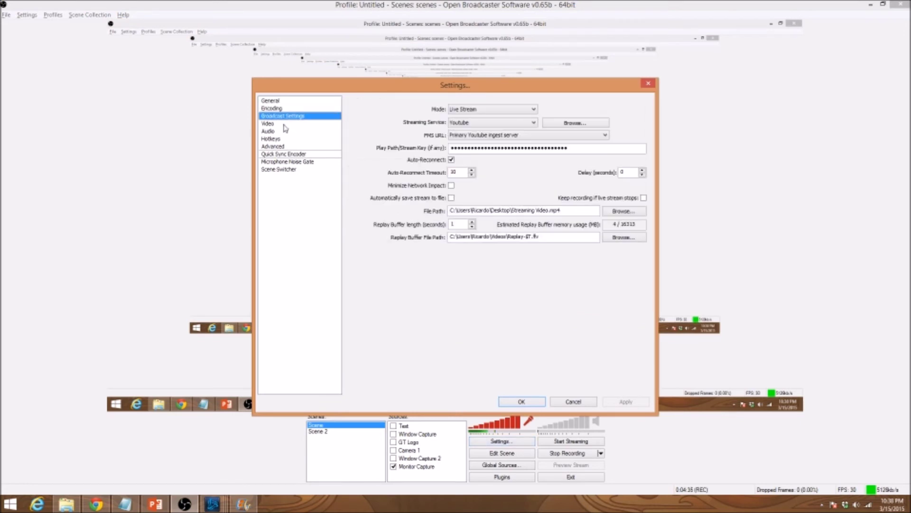
key("Down")
key("Down")
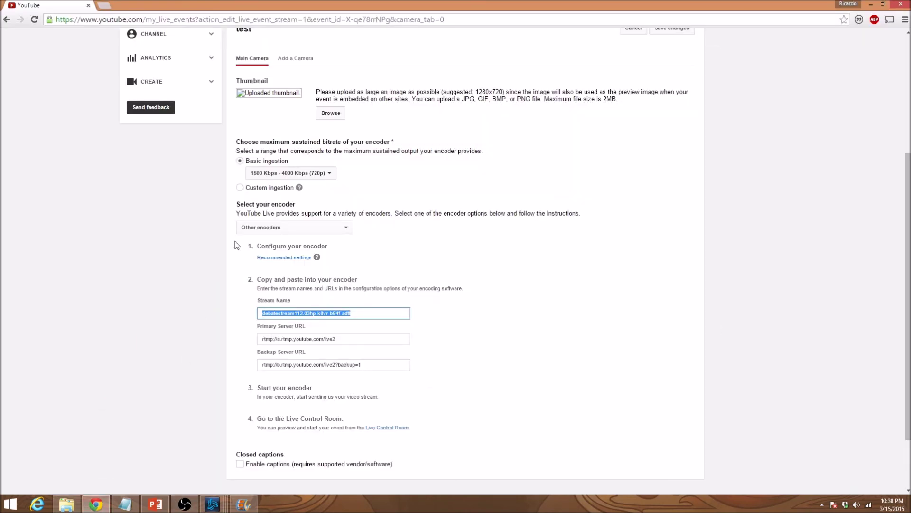
scroll(238, 245, "up", 4)
Confirm in the Live Control Room that the stream status is GOOD with a 720p preview.
left_click(402, 77)
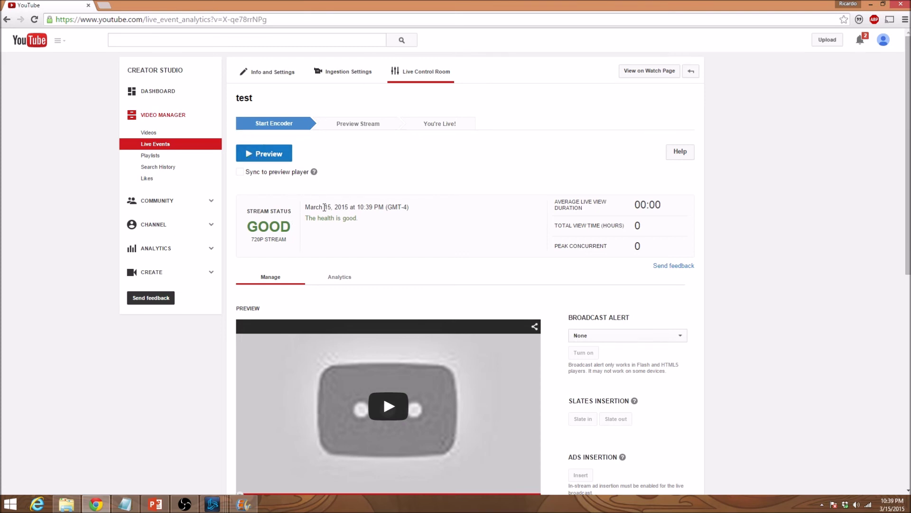
scroll(452, 200, "down", 9)
scroll(450, 202, "up", 9)
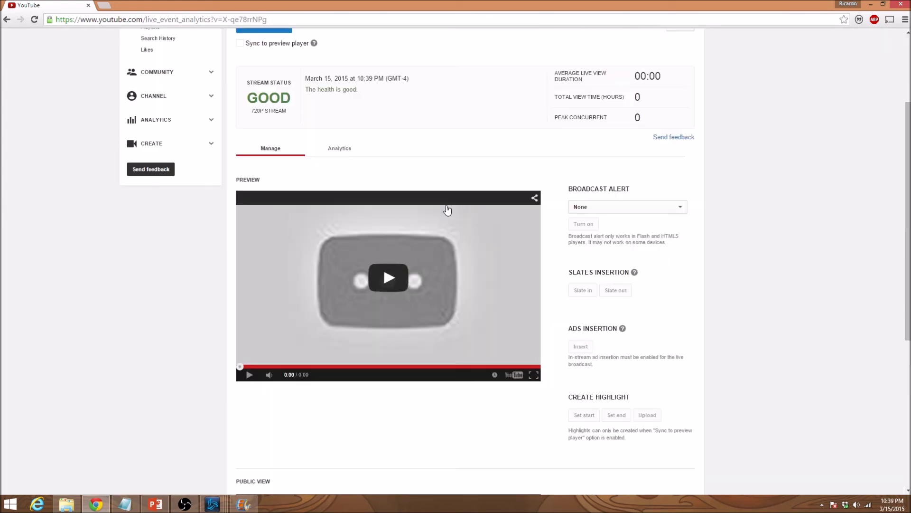
scroll(661, 381, "down", 4)
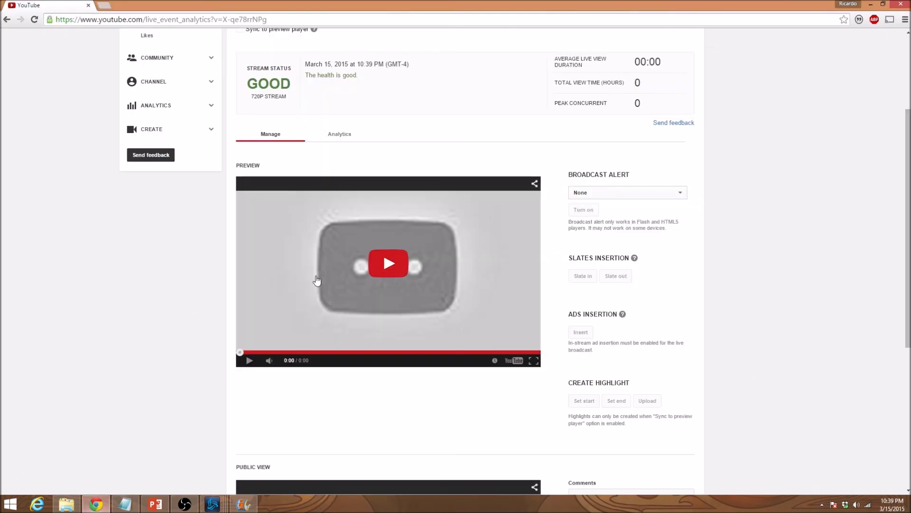
scroll(349, 283, "up", 4)
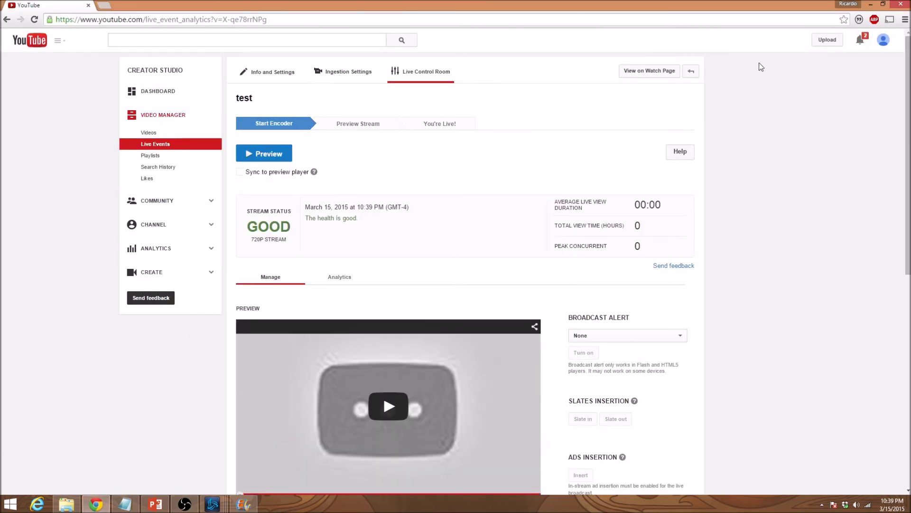
left_click(660, 78)
Select the whole URL of the test event's watch page in the address bar.
left_click(194, 22)
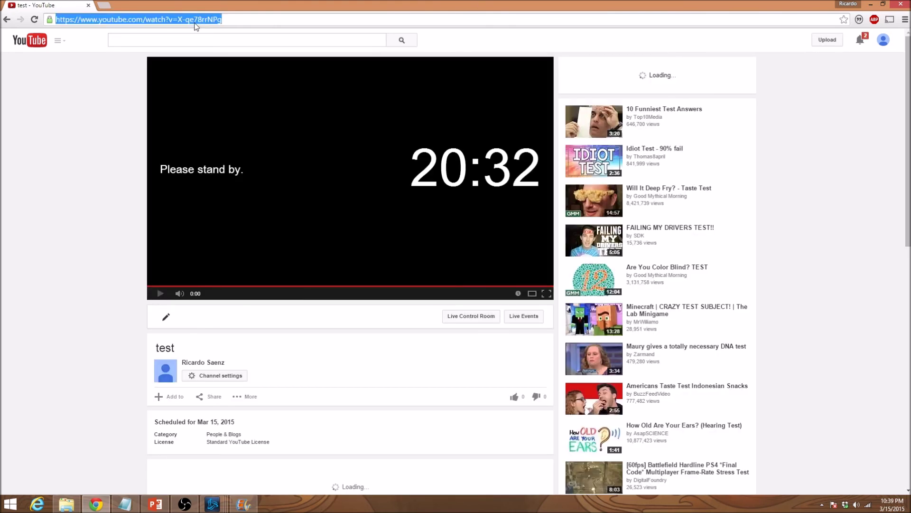
left_click(50, 135)
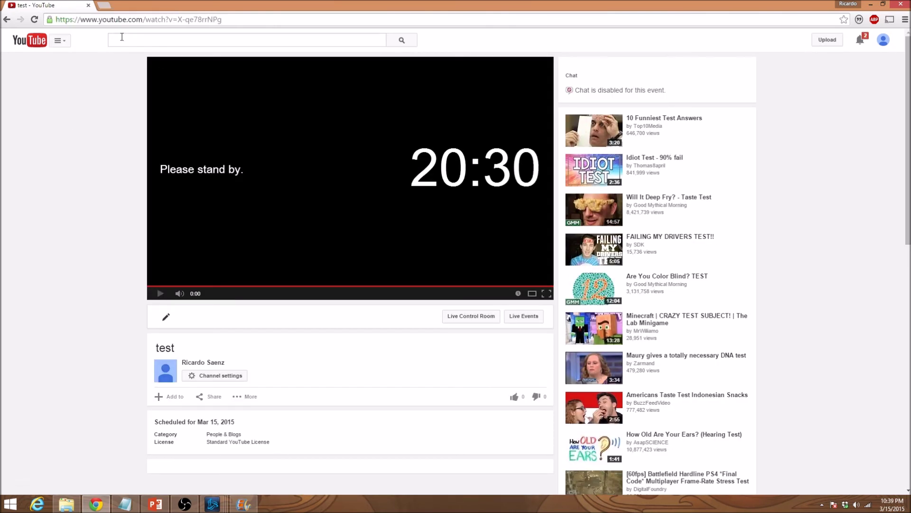
double_click(124, 19)
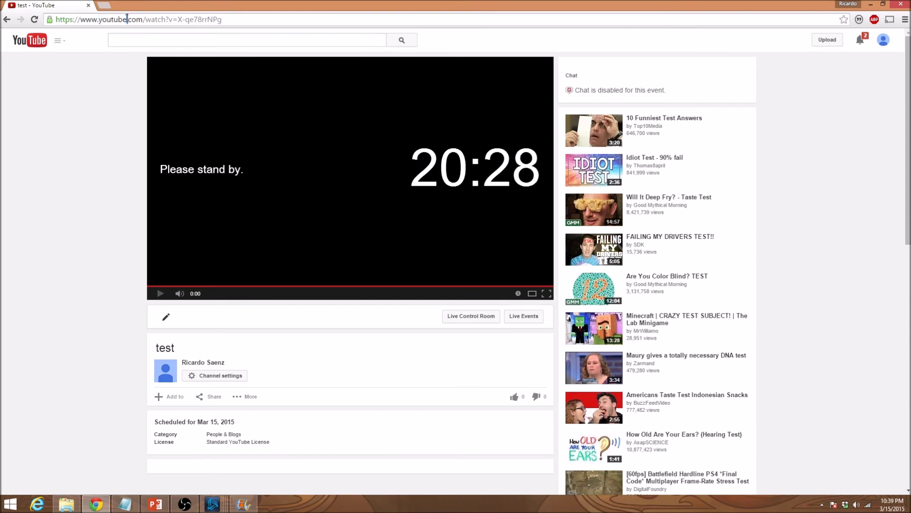
triple_click(126, 19)
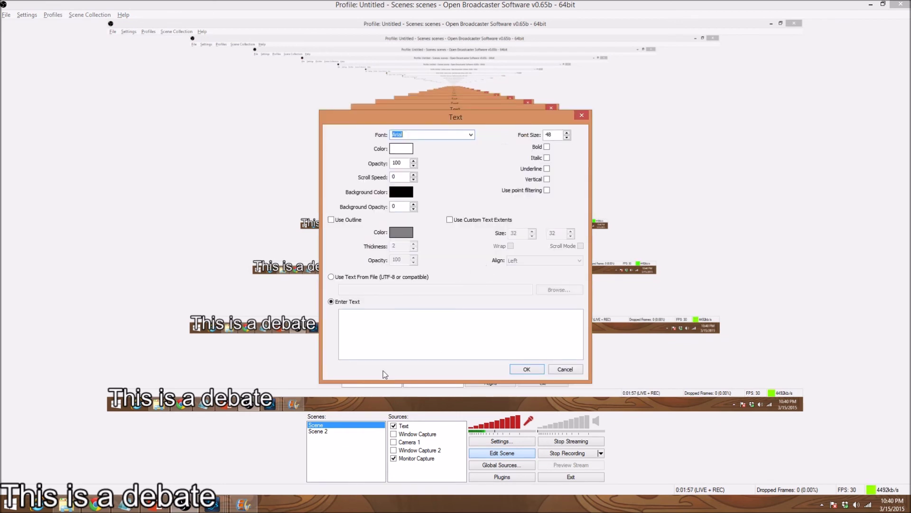
Start entering the Text source's overlay text in its entry box.
left_click(391, 351)
Type sample text, keep the Arial font, set a dark-blue background and enable the outline.
type("jdsDEFGJSFGHJKASFGJHS")
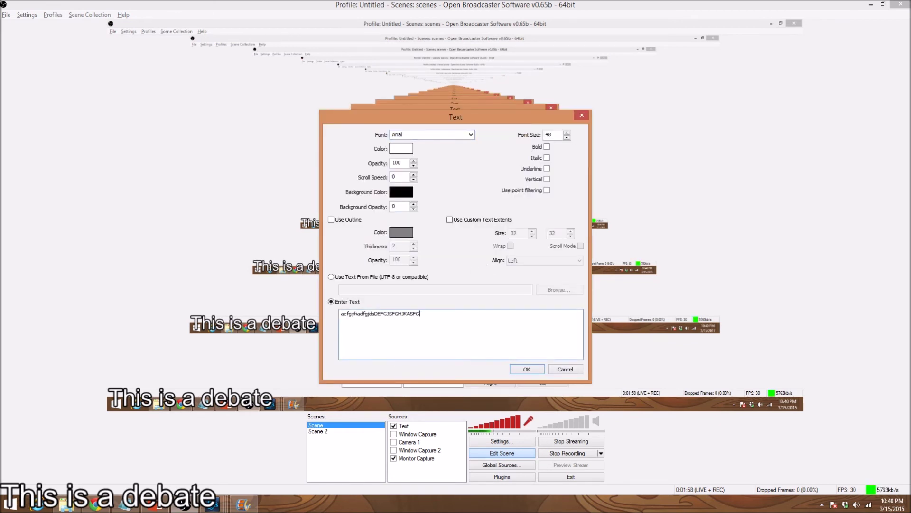
left_click(433, 135)
left_click(427, 161)
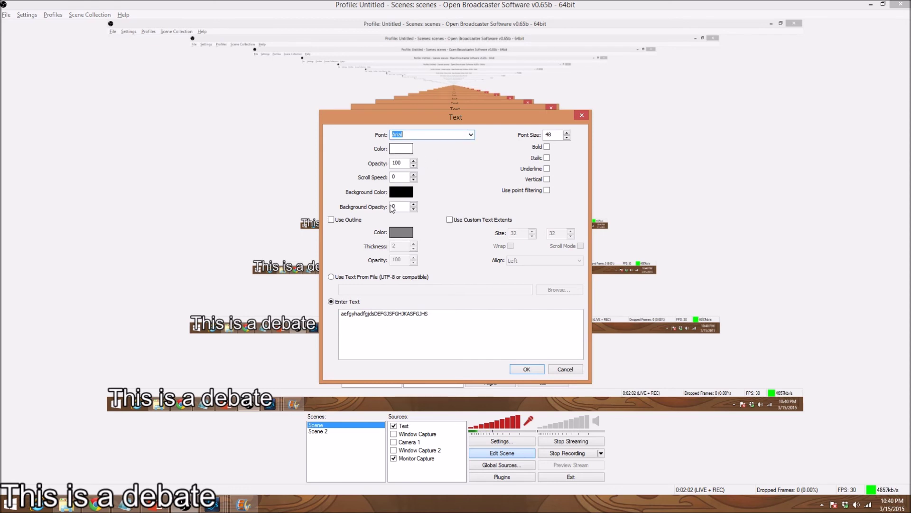
left_click(402, 192)
left_click(403, 189)
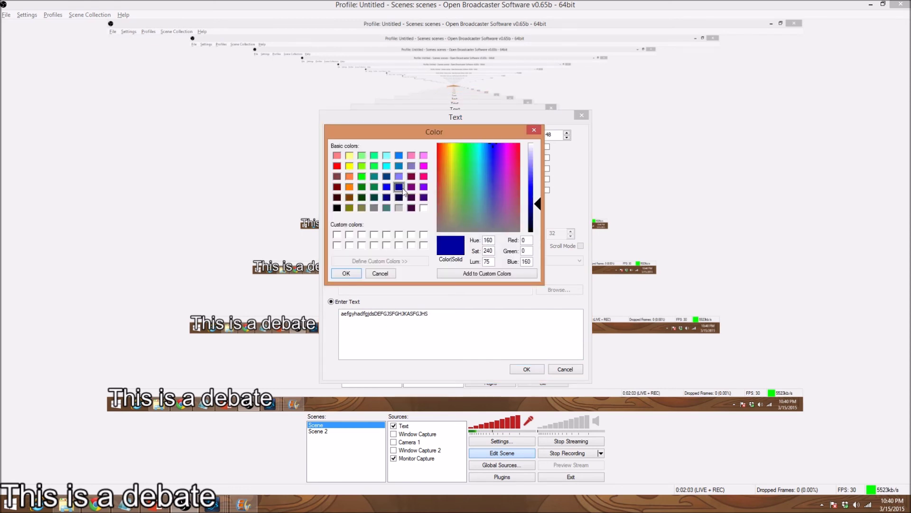
left_click(345, 274)
left_click(341, 220)
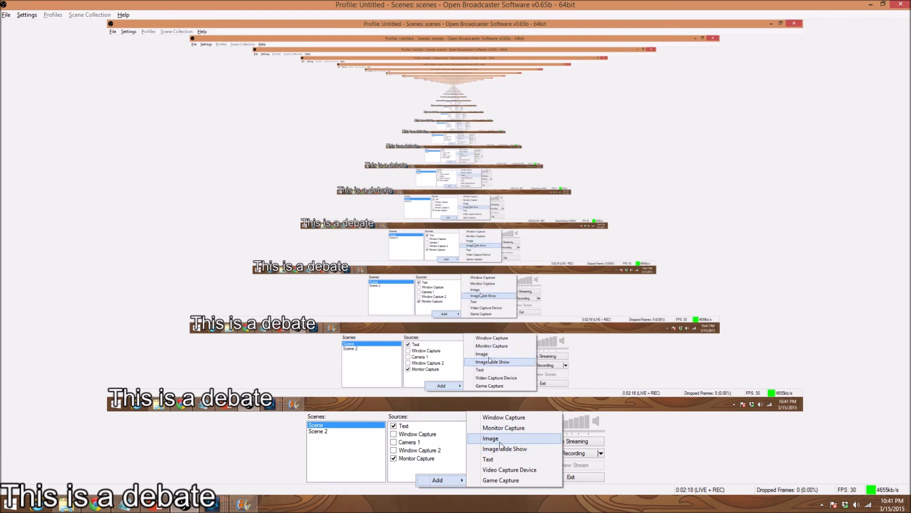
left_click(497, 441)
left_click(483, 263)
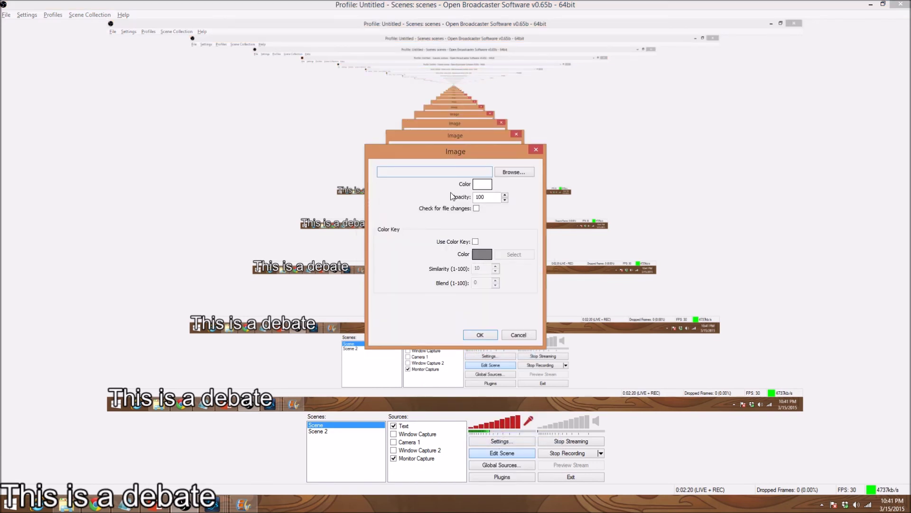
left_click(516, 172)
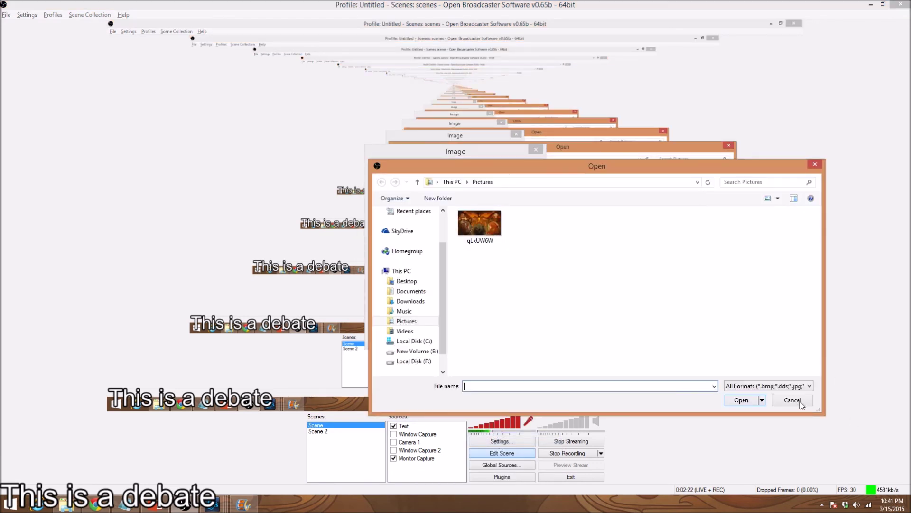